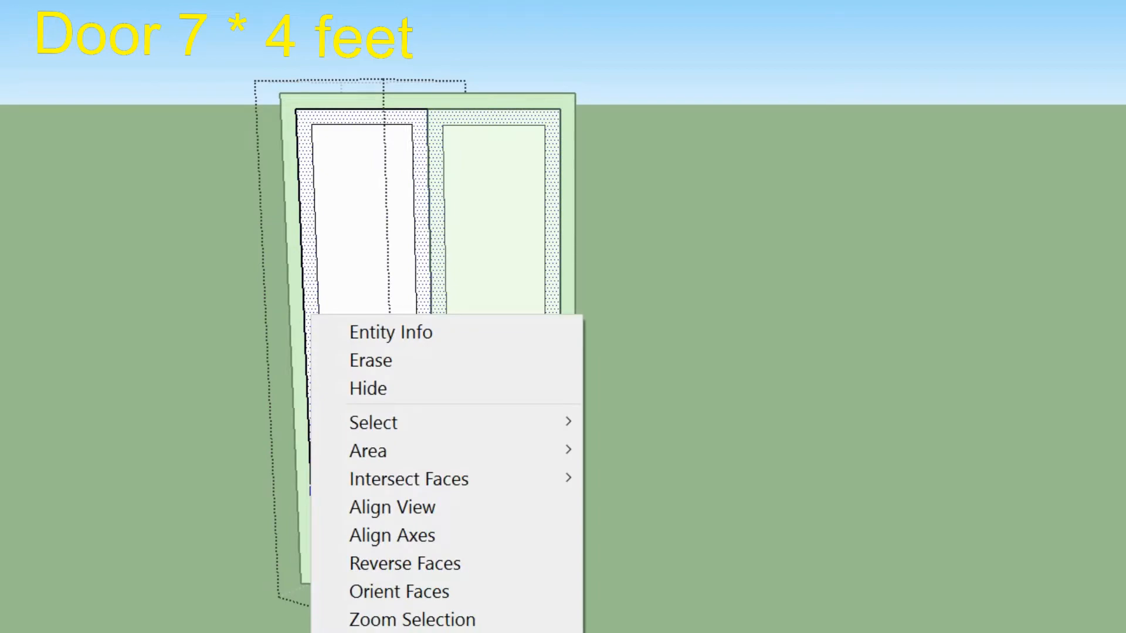
- Make the border face of the door leaf a component
key(Escape)
double_click(309, 288)
right_click(309, 289)
click(426, 483)
key(Return)
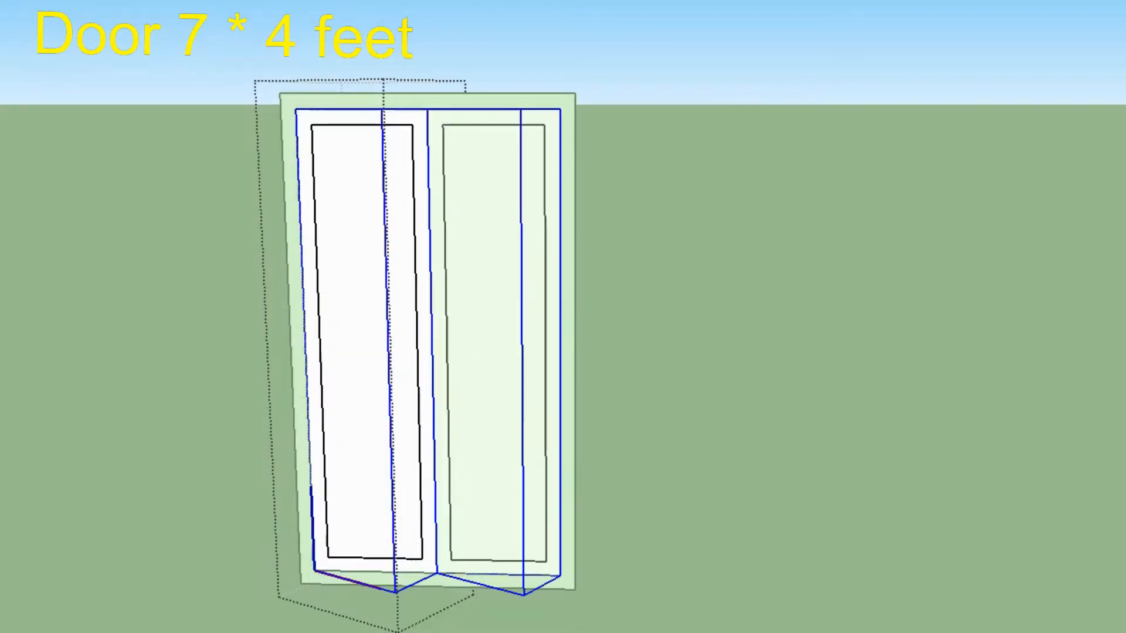
- Divide the left edge of the leaf's inner panel and draw a horizontal line across the panel from a division point
click(352, 351)
click(320, 354)
right_click(320, 354)
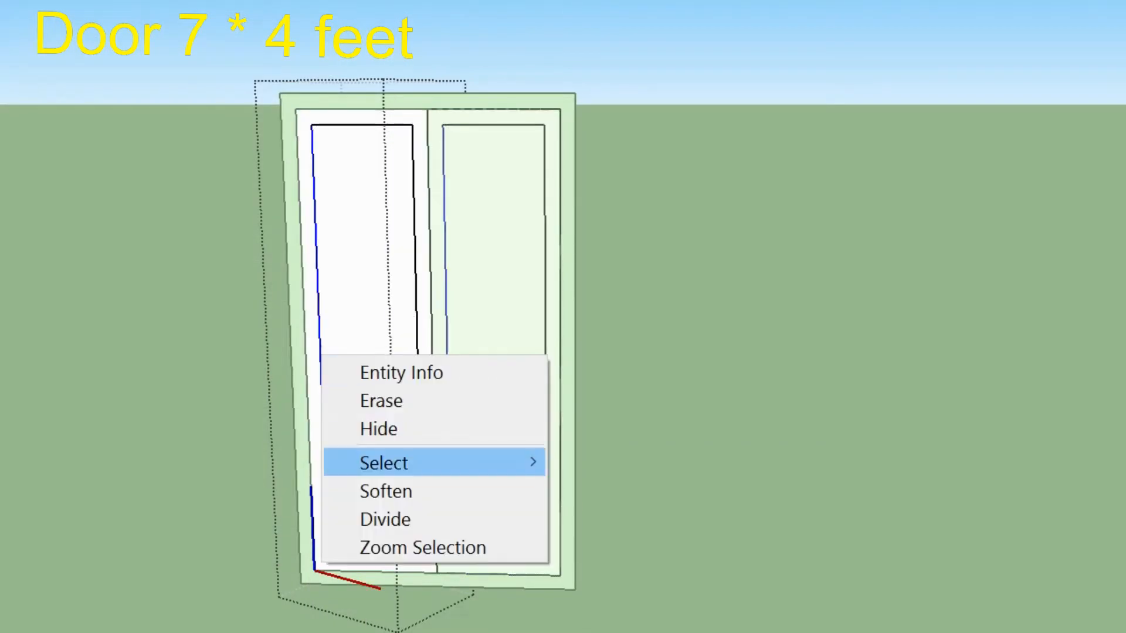
click(384, 518)
click(324, 463)
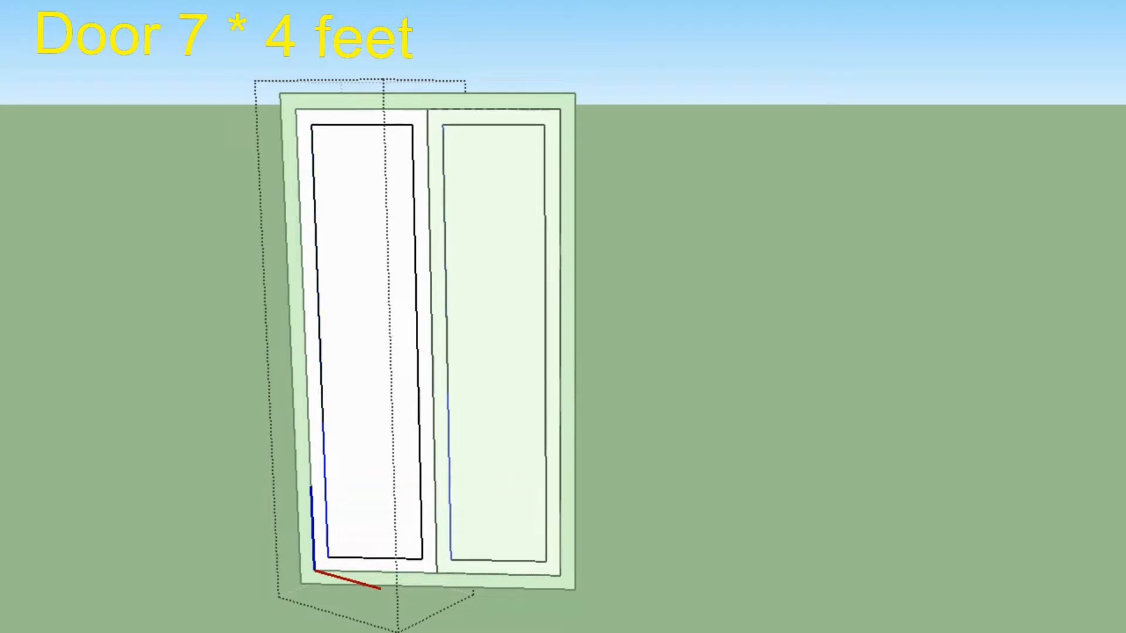
click(320, 390)
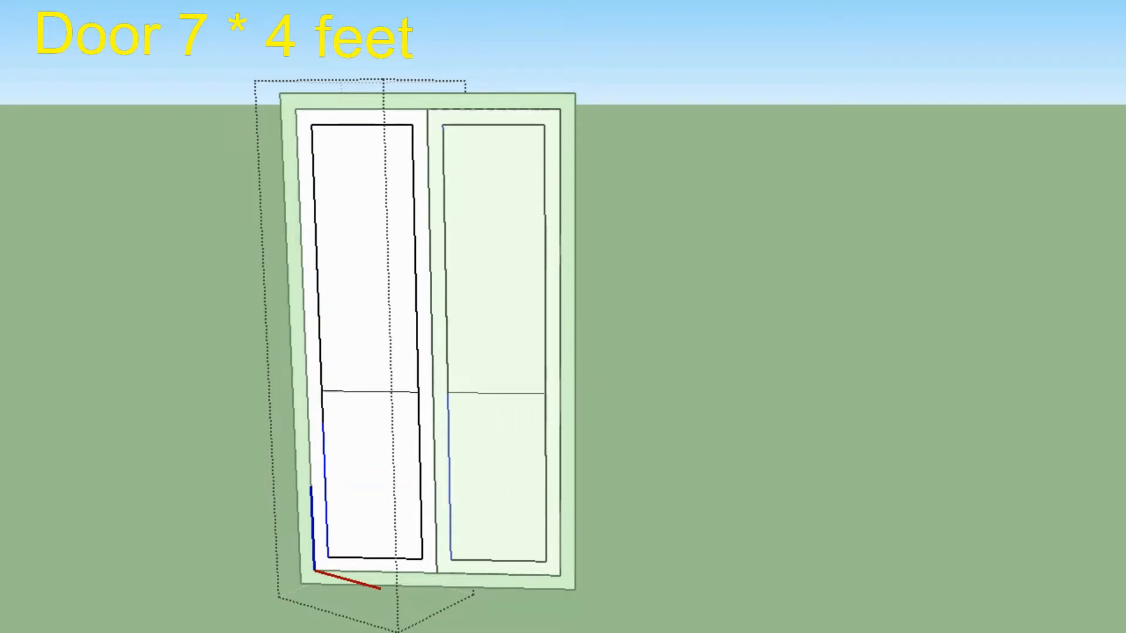
- Copy the lower panel face and paste it into the upper corner of the inner panel to create a second dividing line
click(374, 475)
key(ctrl+c)
key(ctrl+v)
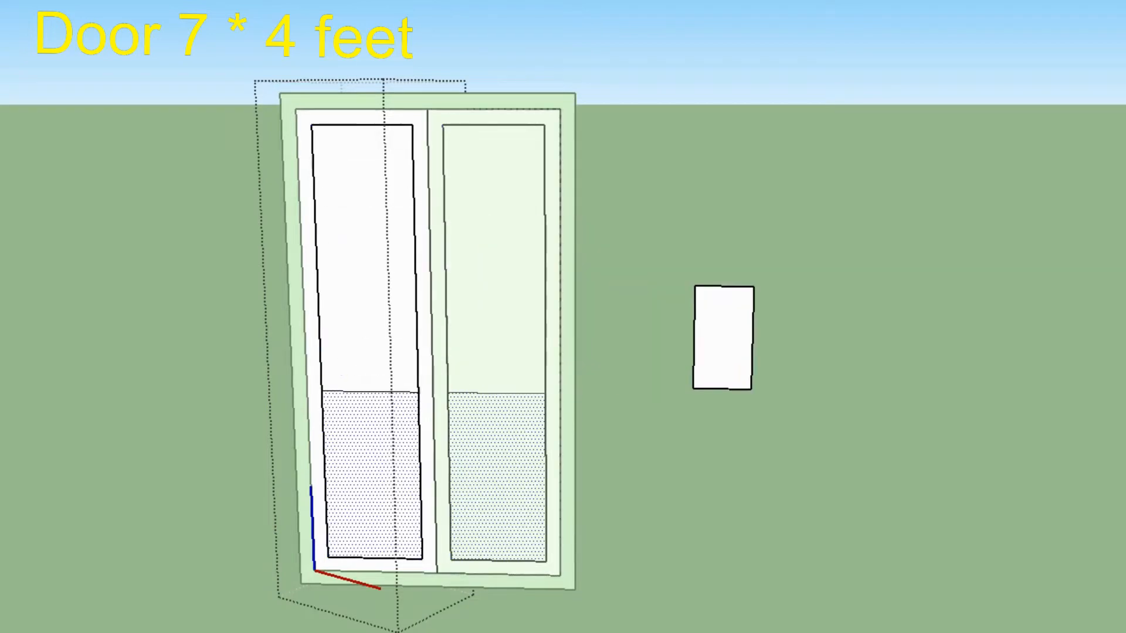
click(311, 126)
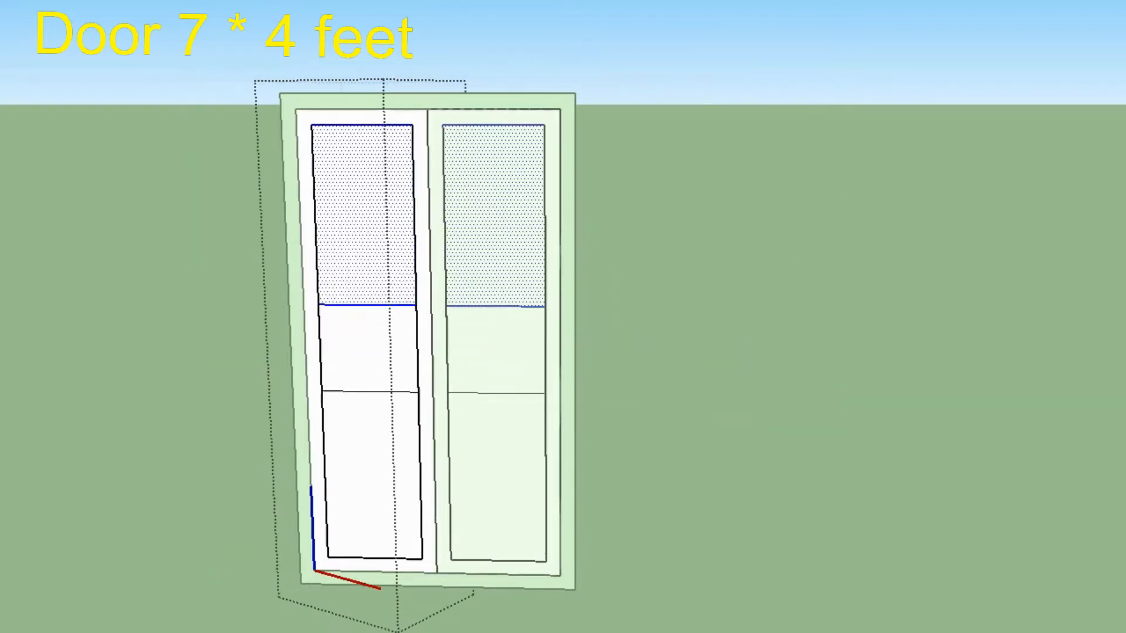
- Copy the upper dividing line a short distance above and below itself to outline a crosspiece
click(367, 304)
click(317, 304)
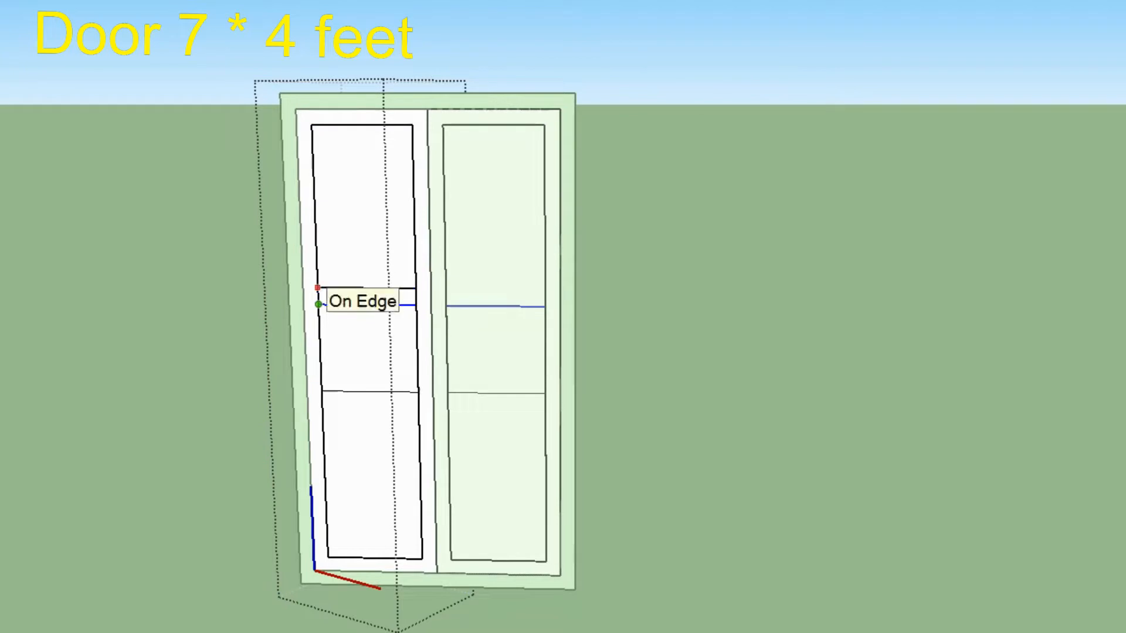
key(Return)
click(317, 297)
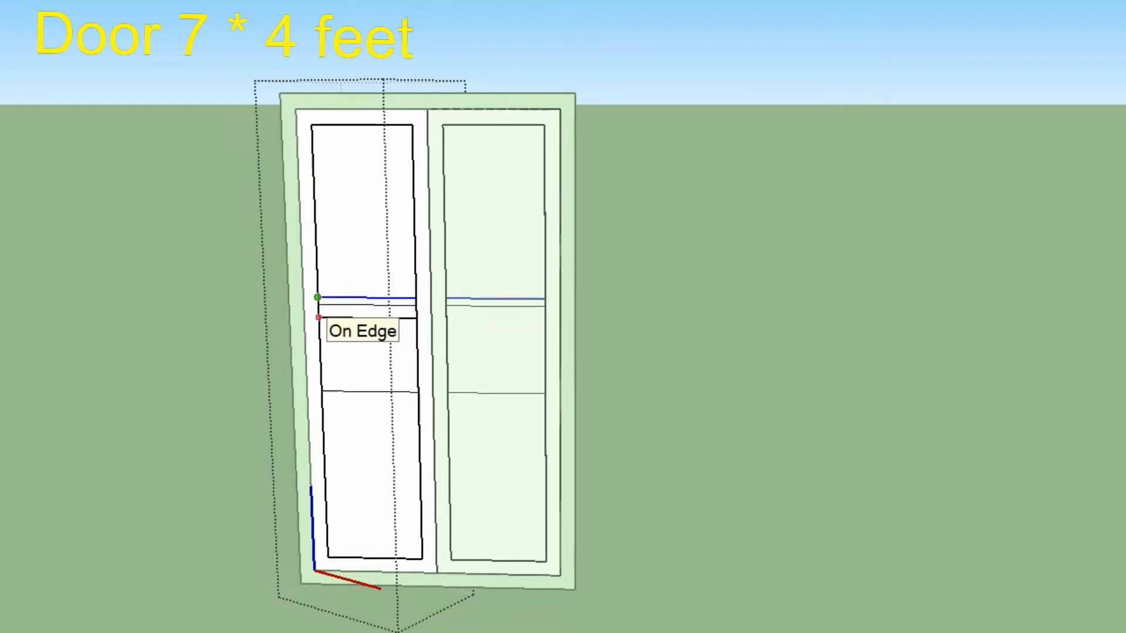
key(Return)
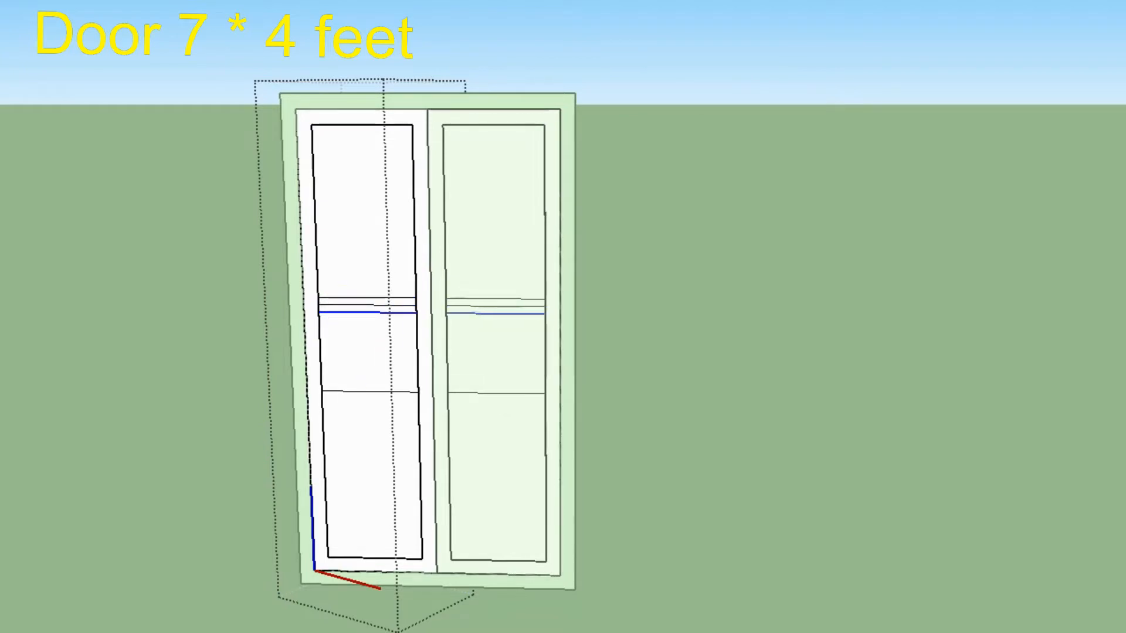
- Select the two narrow strips around the upper dividing line
scroll(275, 224, up, 2)
click(399, 323)
scroll(369, 327, up, 1)
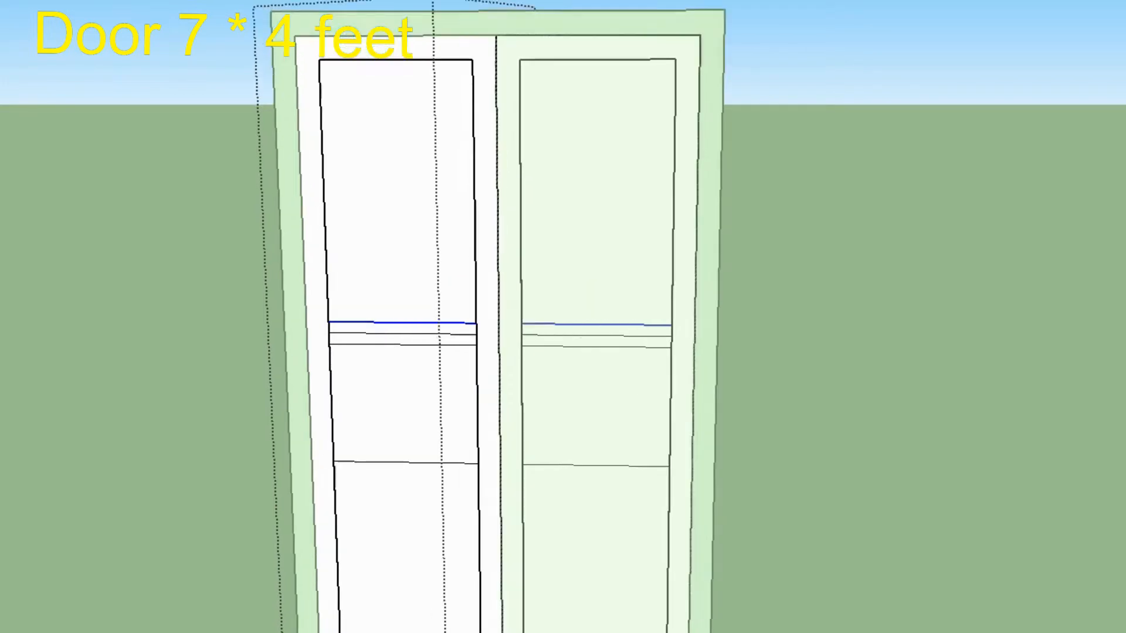
click(369, 328)
scroll(328, 321, down, 1)
- Try to copy the two selected strips down to the lower dividing line
click(327, 321)
key(ctrl)
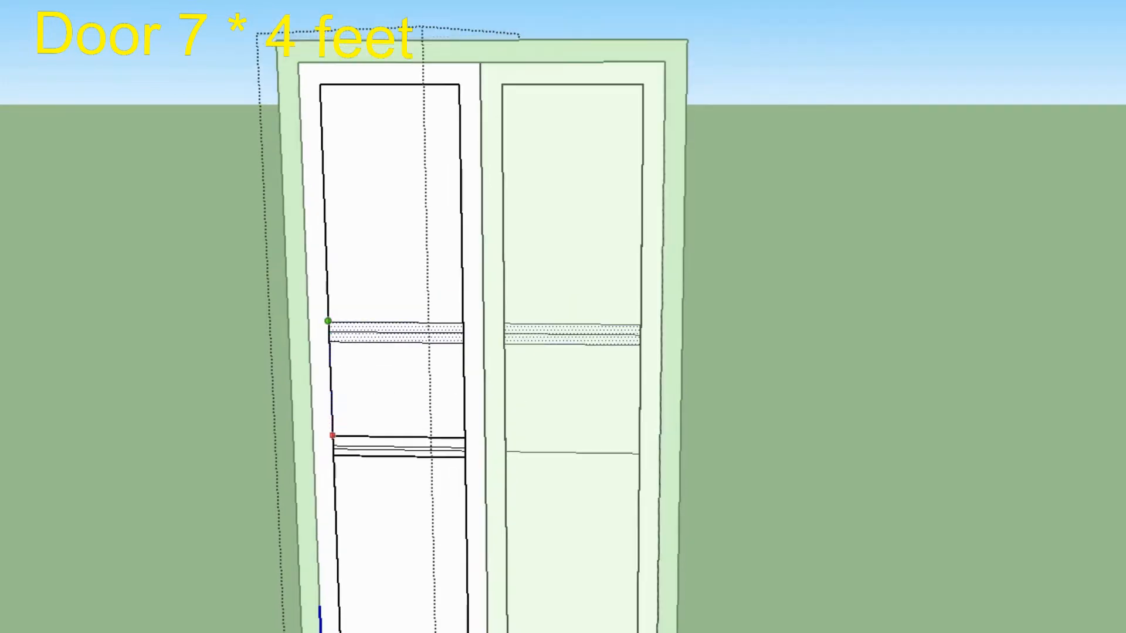
click(99, 338)
click(99, 347)
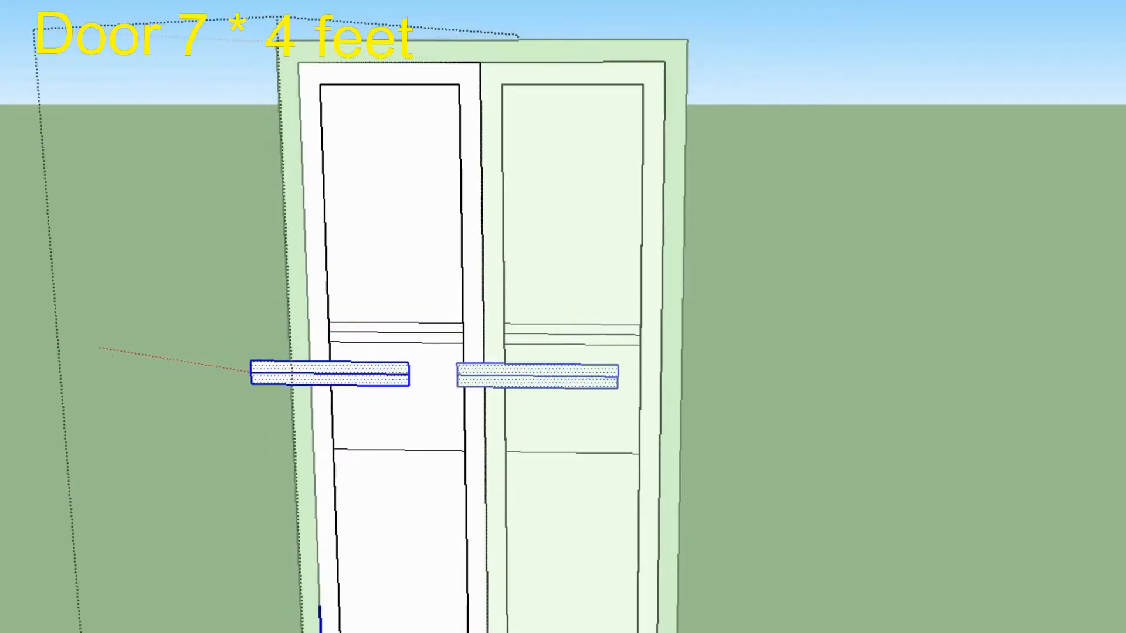
scroll(340, 445, up, 1)
click(333, 444)
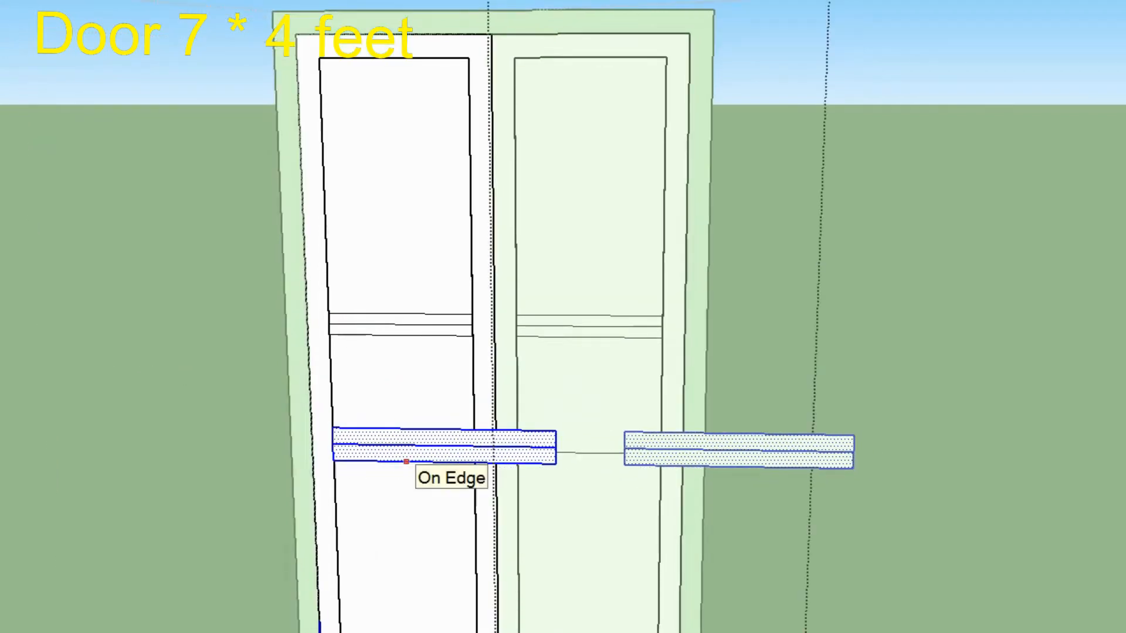
key(ctrl+z)
key(ctrl+z)
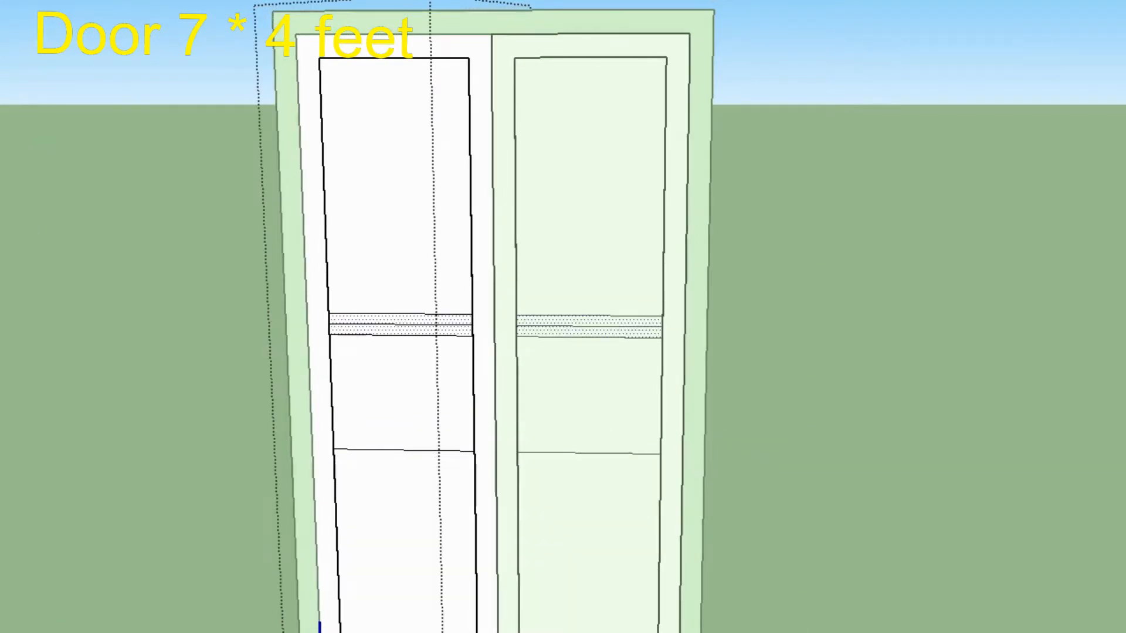
- Copy the two strips from their middle line onto the lower dividing line, and erase the middle line of both crosspieces
click(329, 323)
click(333, 448)
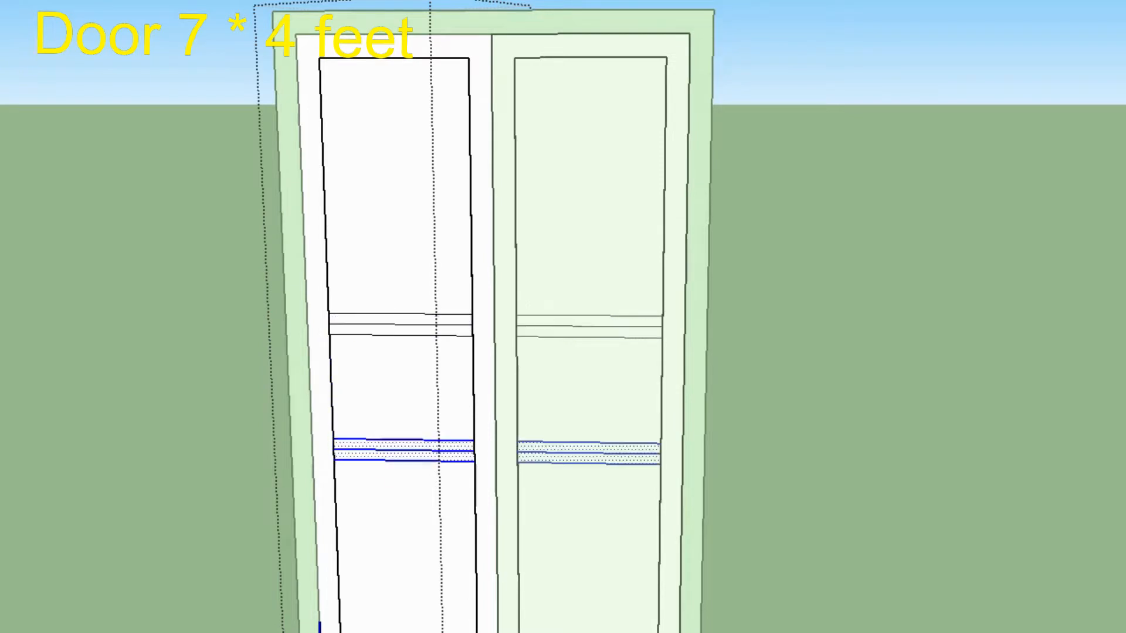
key(e)
click(401, 324)
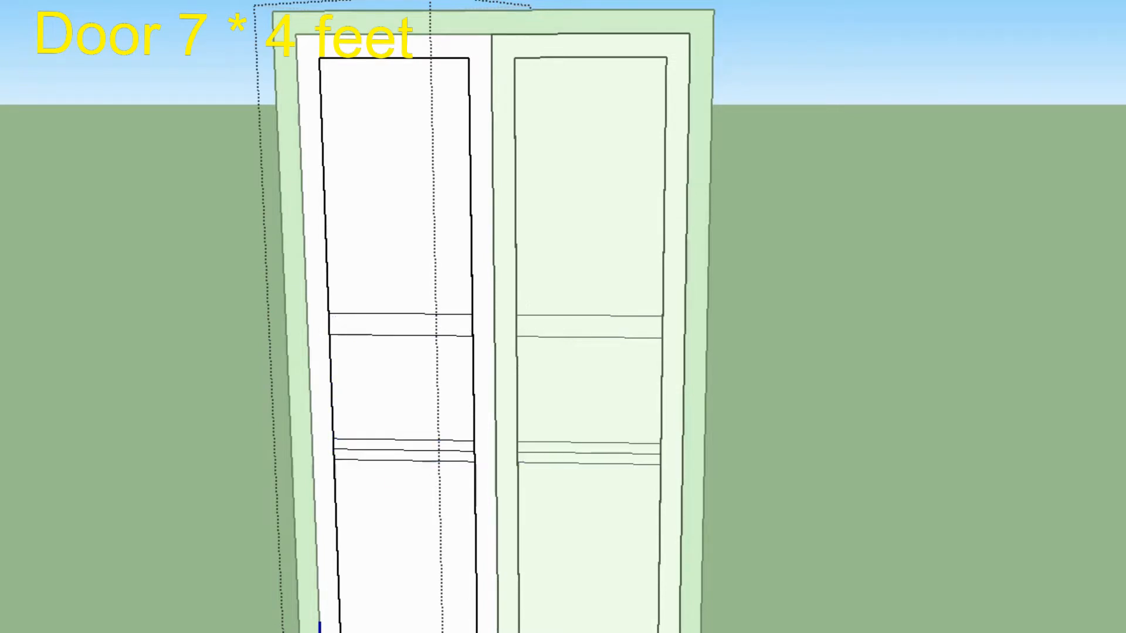
click(404, 450)
- Draw a vertical line from the middle of the upper crosspiece to the middle of the inner panel's top edge
click(400, 313)
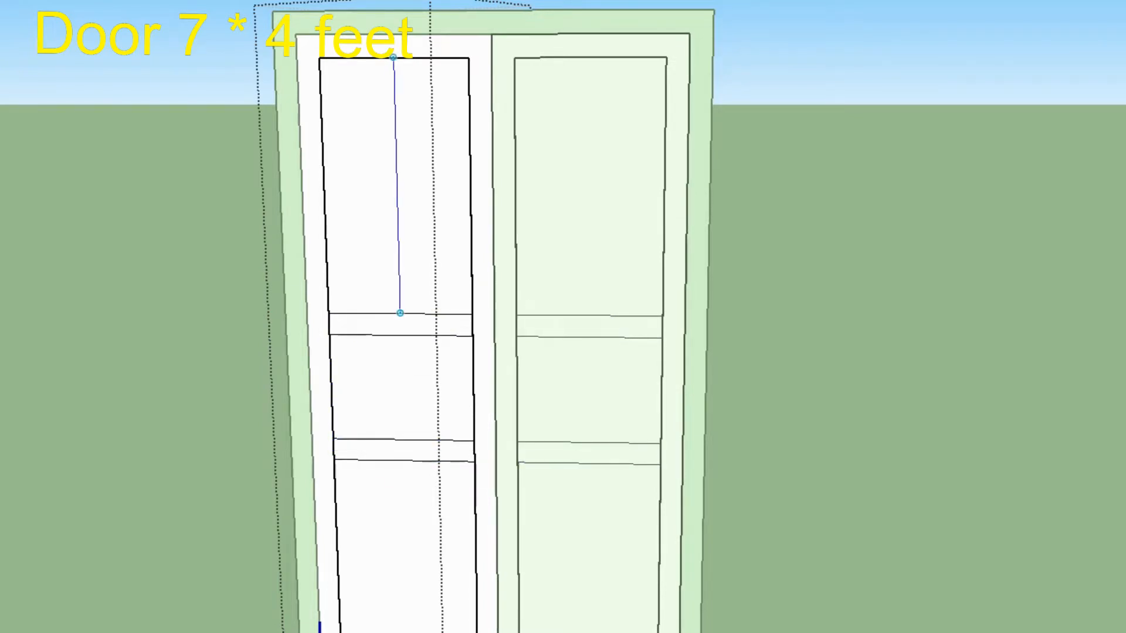
click(392, 57)
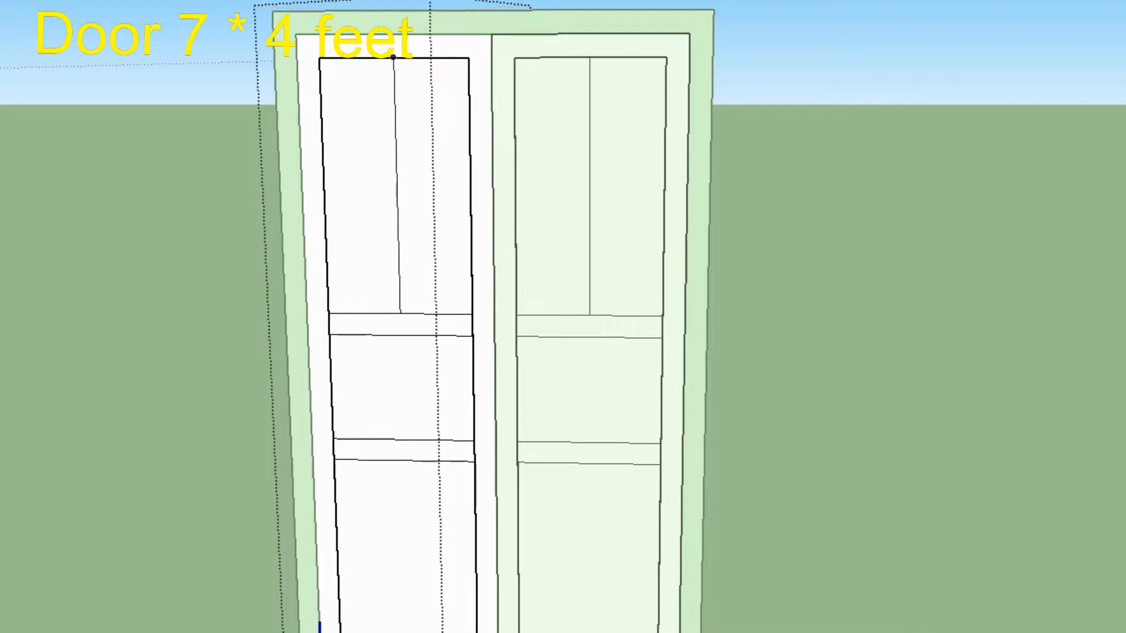
- Try to copy the vertical centre line sideways by 1
click(397, 185)
key(m)
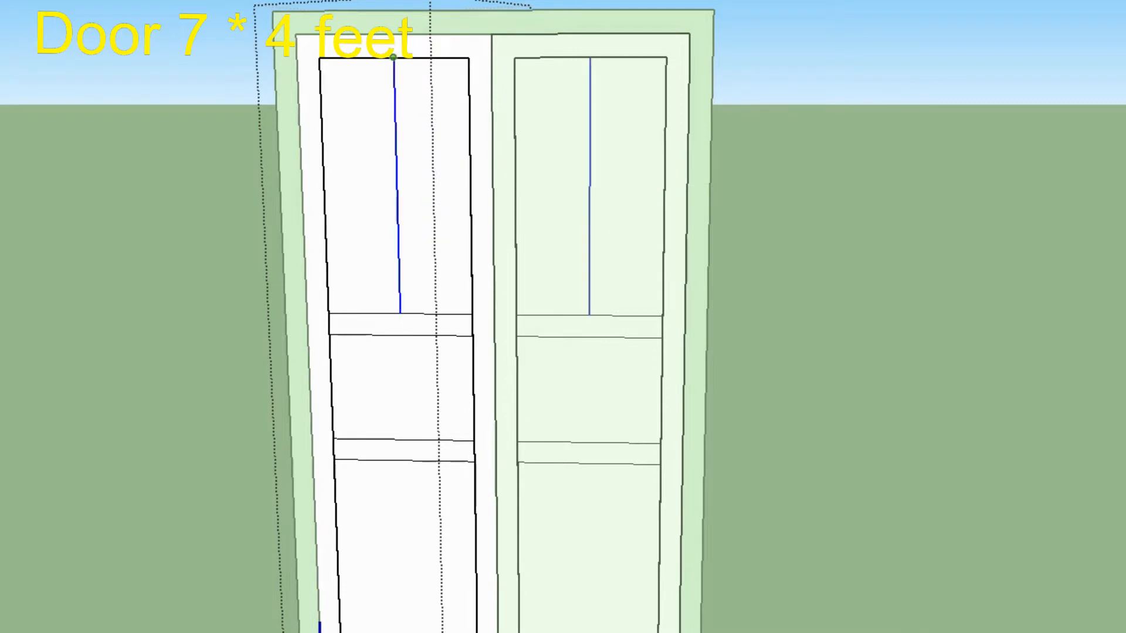
click(393, 57)
key(ctrl)
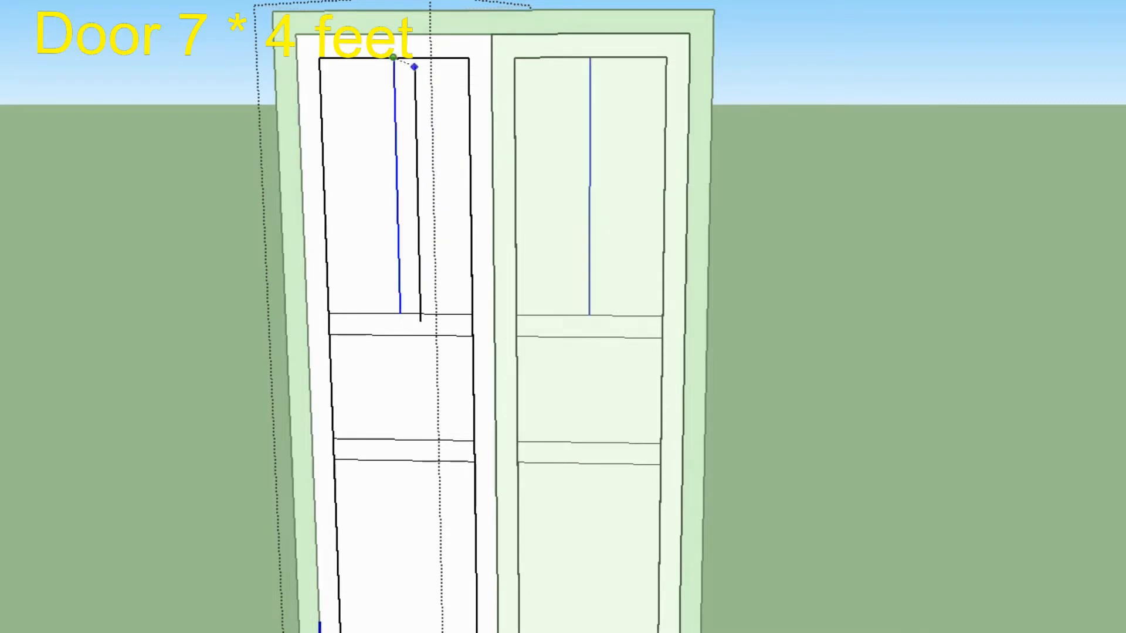
text(1)
key(Return)
key(ctrl+z)
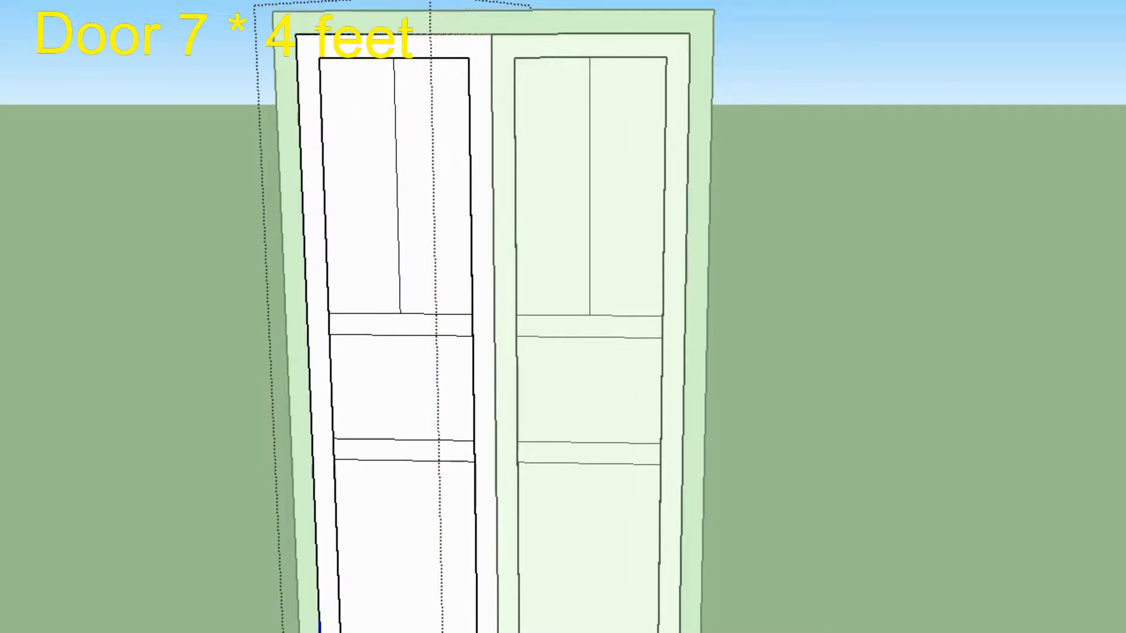
- Copy the vertical centre line to both sides and delete the middle line, leaving a narrow vertical bar
click(397, 185)
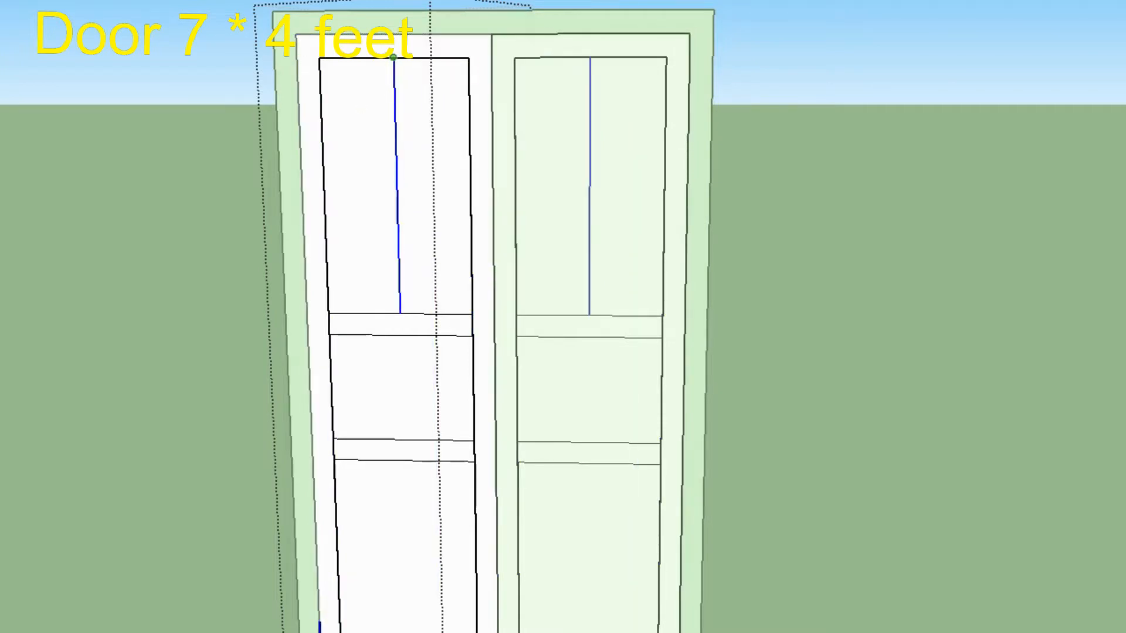
click(393, 58)
key(ctrl)
scroll(406, 47, up, 1)
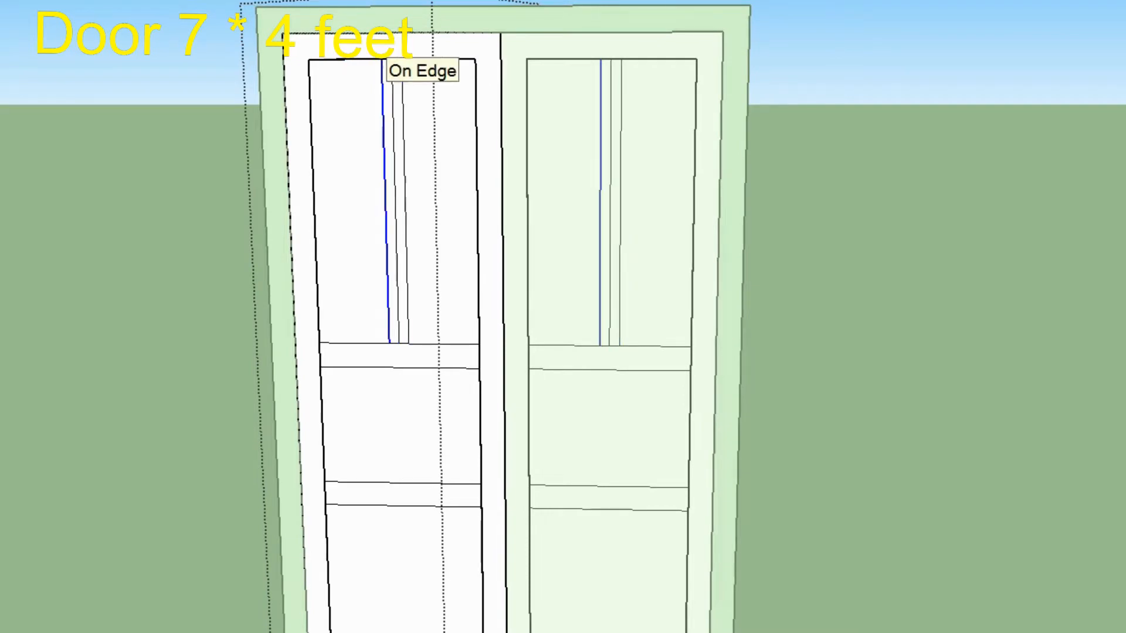
scroll(427, 226, up, 3)
scroll(413, 254, down, 3)
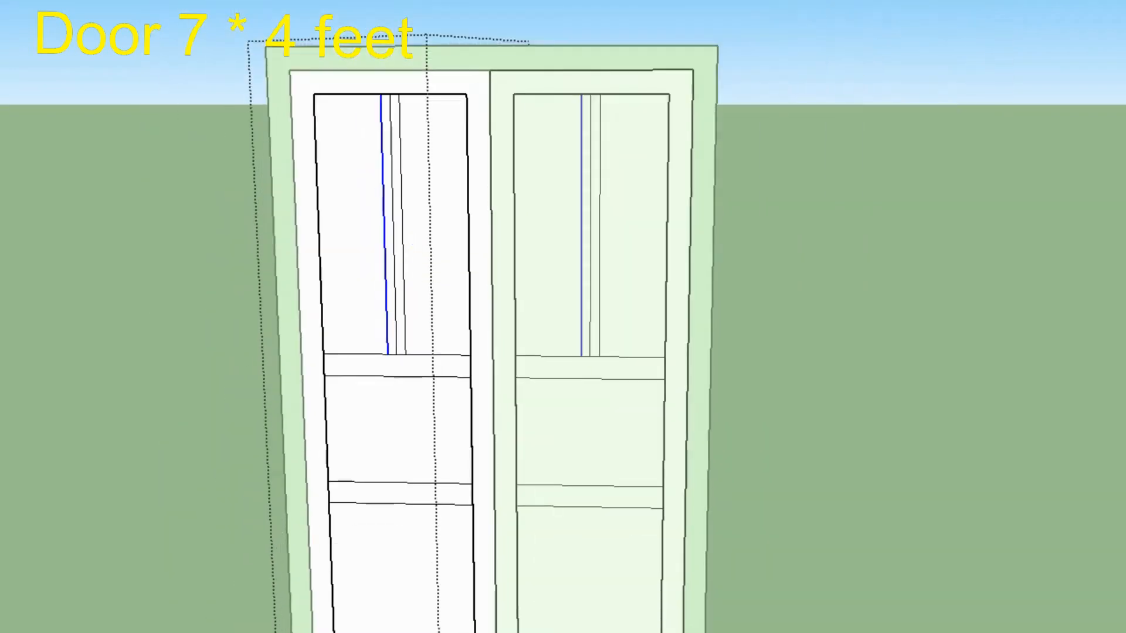
key(Delete)
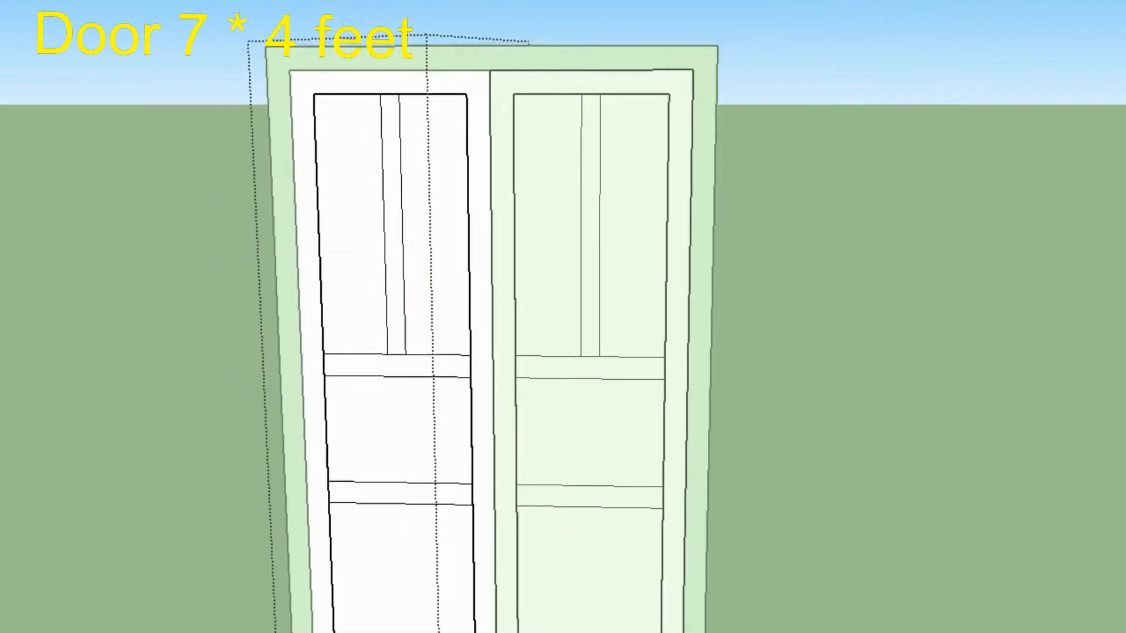
- Try to offset the outline of the upper-left pane inward by 2
key(f)
click(320, 287)
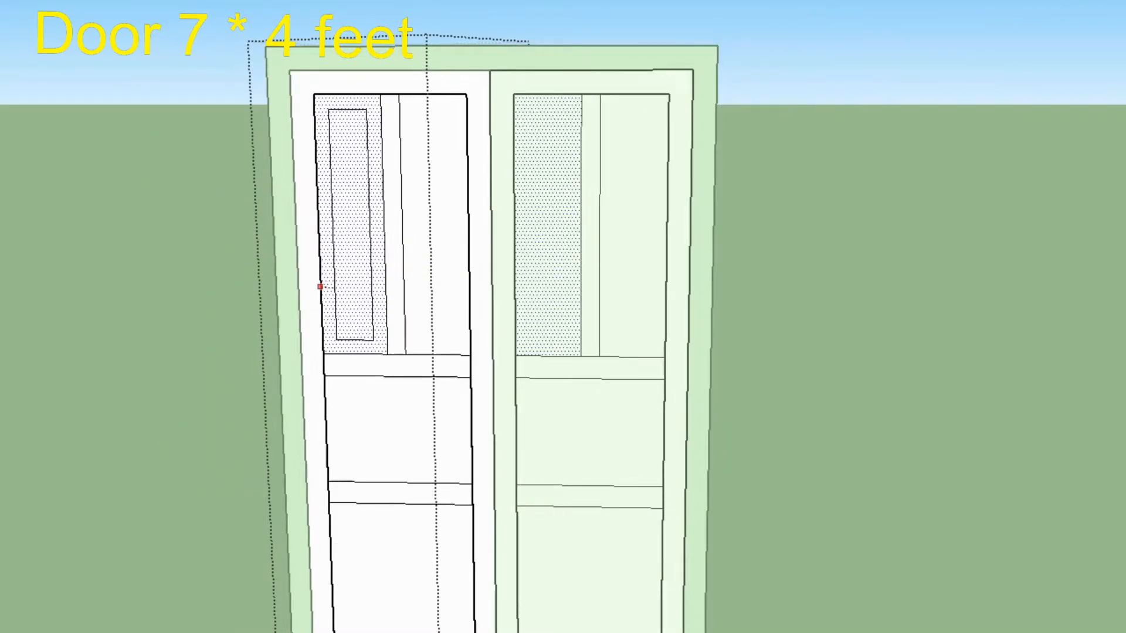
text(2)
key(Return)
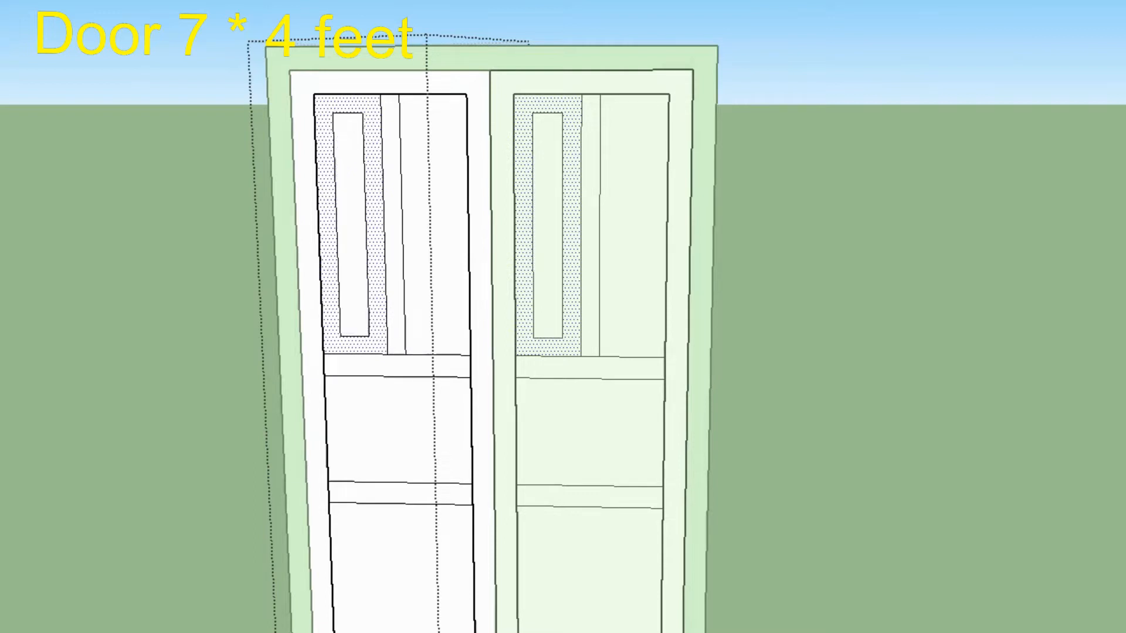
key(ctrl+z)
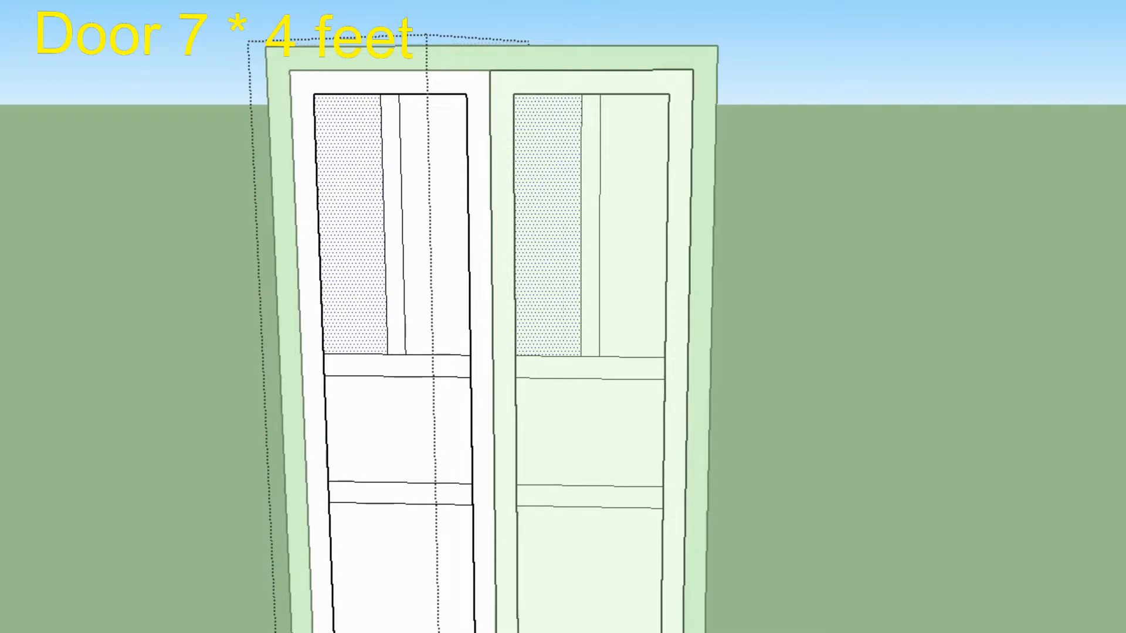
- Make the vertical bar and the upper crosspiece separate components
right_click(394, 230)
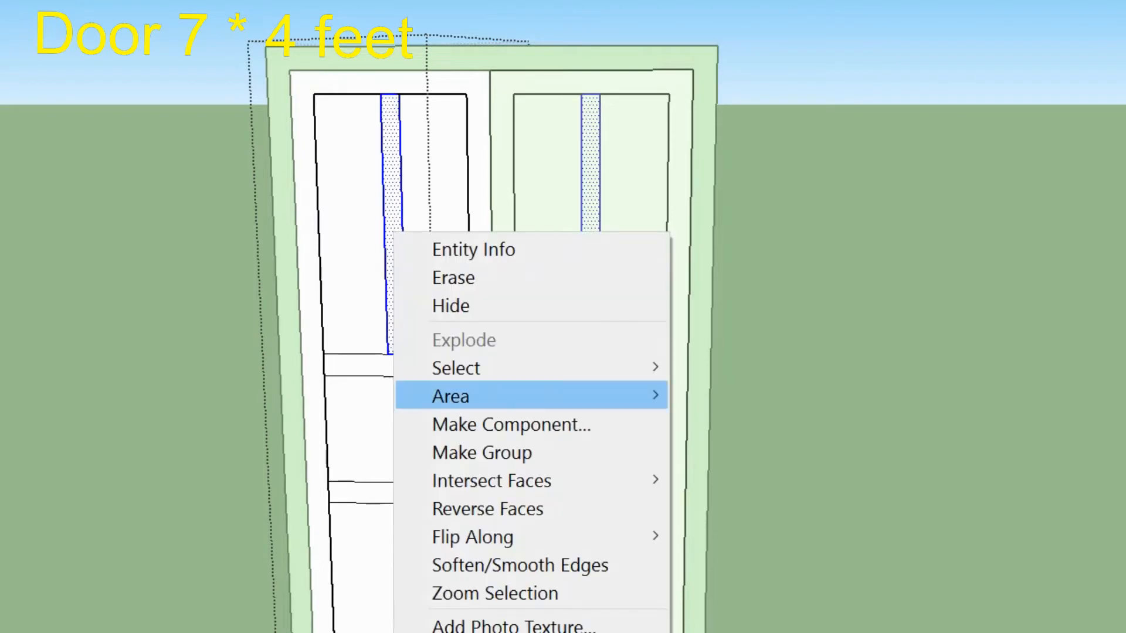
click(490, 449)
click(216, 520)
right_click(376, 361)
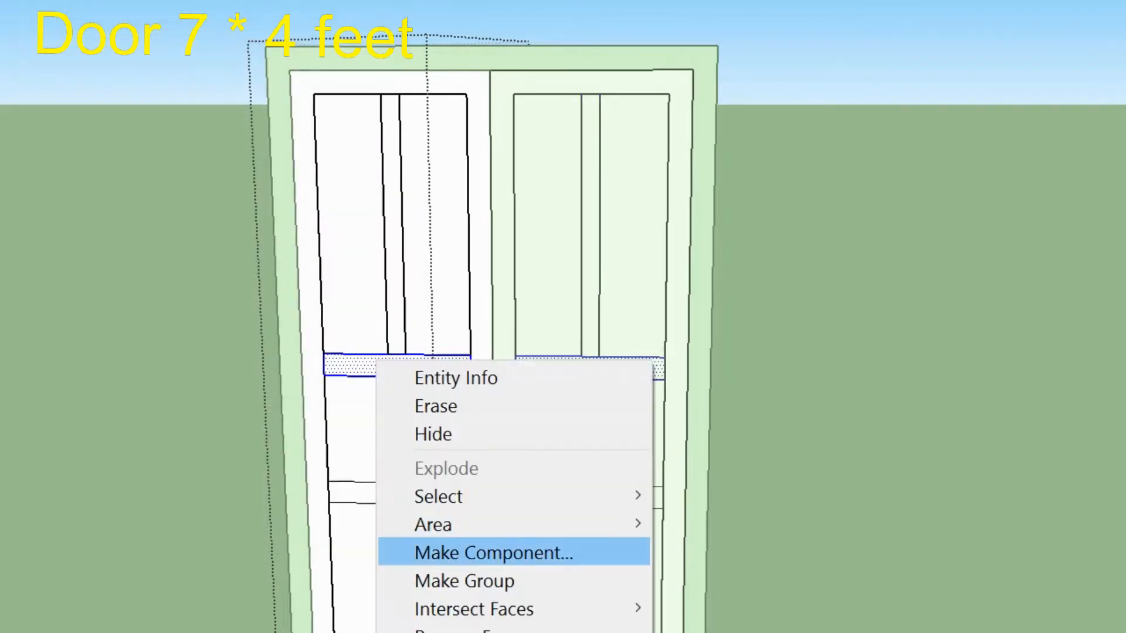
click(490, 553)
click(216, 520)
- Delete the lower crosspiece face and place a copy of the upper crosspiece component in the gap
click(400, 492)
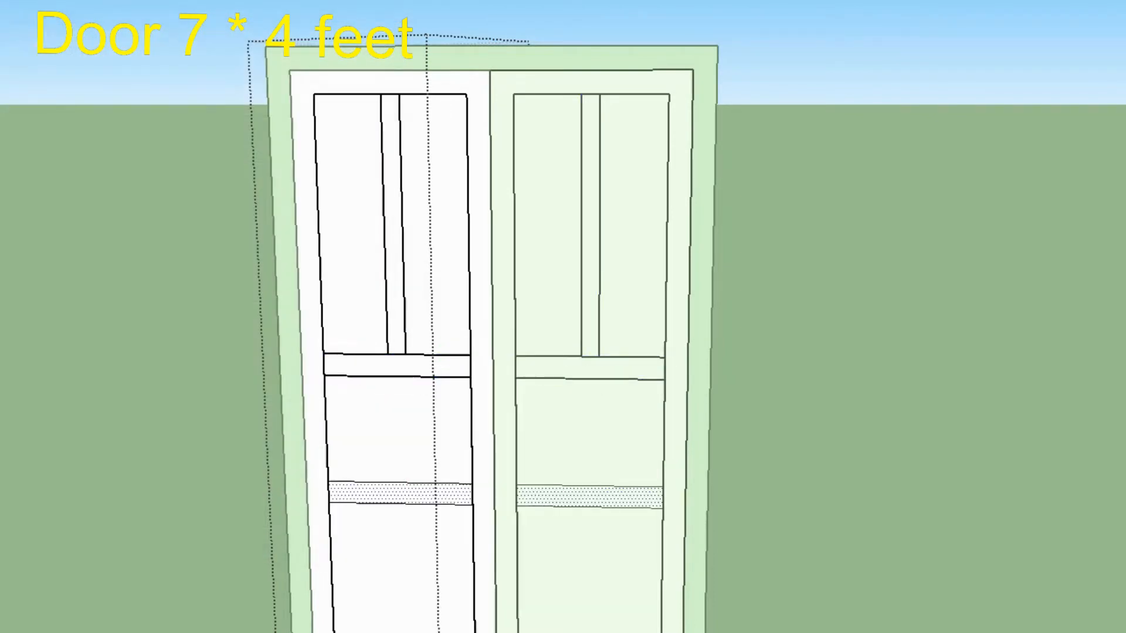
key(Delete)
click(397, 364)
key(m)
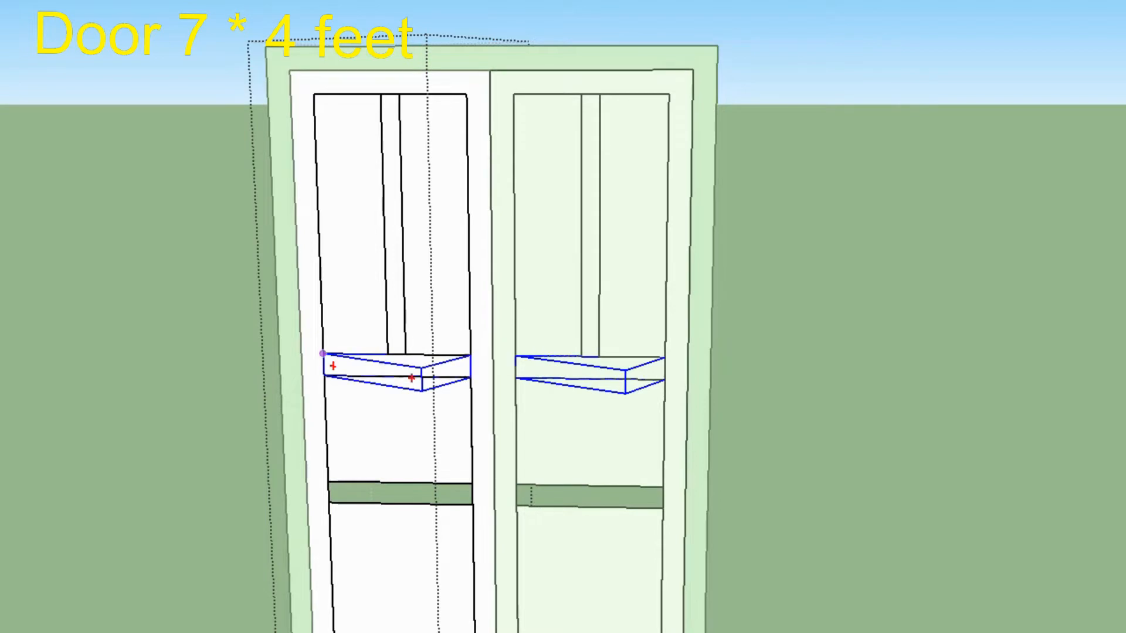
key(ctrl)
click(322, 353)
click(329, 482)
- Delete the large face below the lower crosspiece to open the bottom panel
scroll(270, 253, down, 3)
key(space)
click(363, 510)
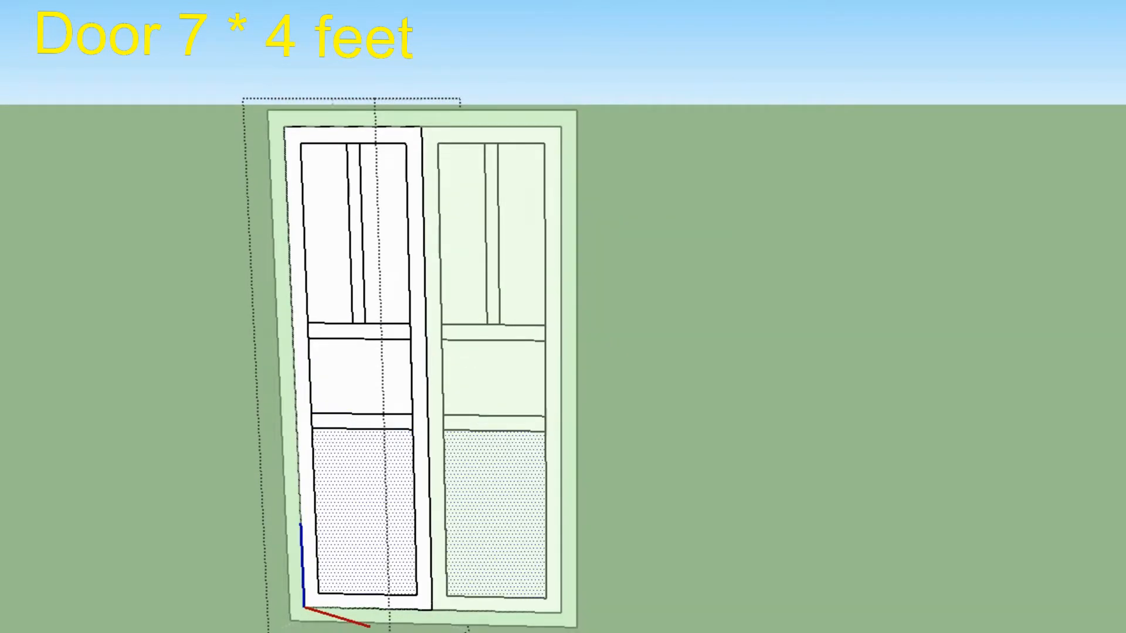
key(Delete)
- Make the upper-left pane face with its edges a component
scroll(330, 231, up, 2)
click(327, 243)
right_click(325, 255)
double_click(322, 234)
right_click(322, 229)
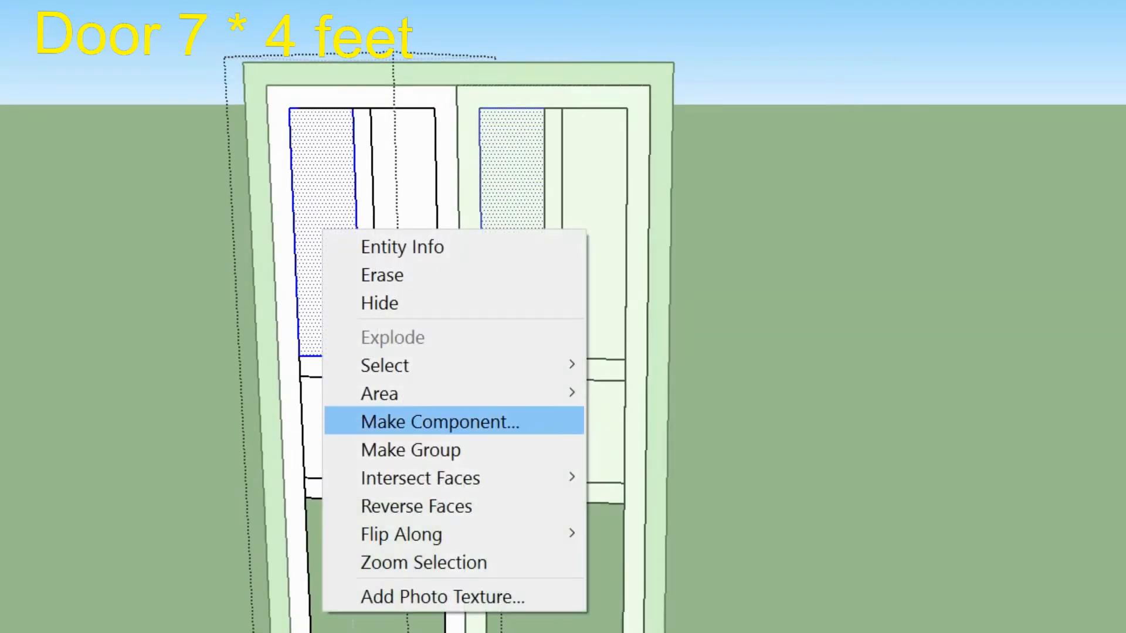
click(440, 422)
key(Return)
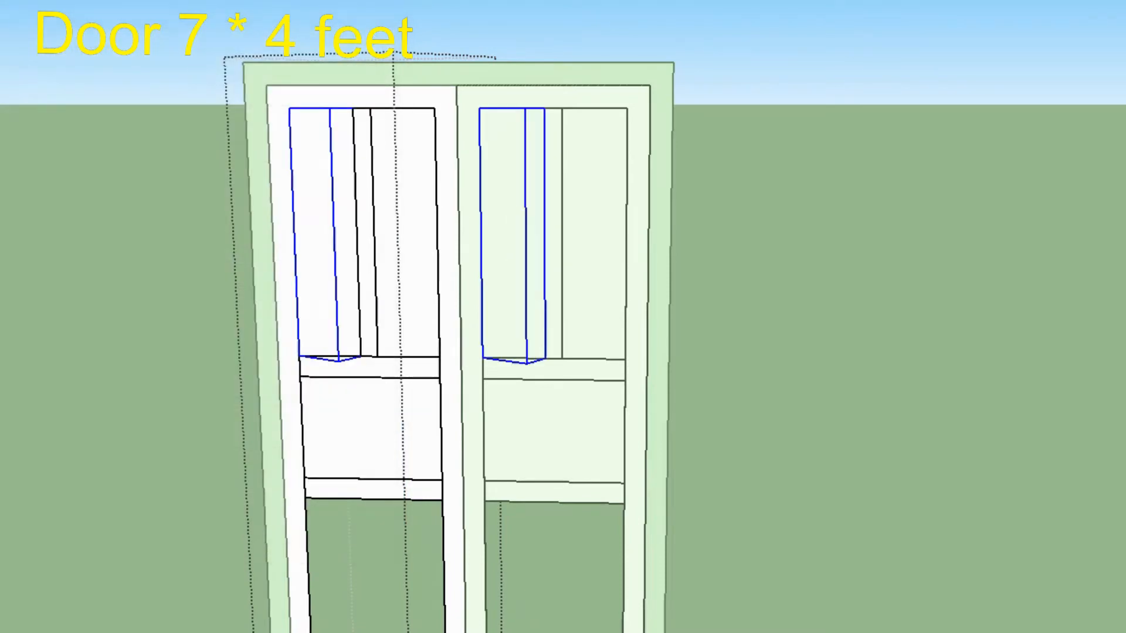
- Delete the face beside the upper vertical bar and place a copy of the upper-left pane component in its opening
click(407, 232)
key(Delete)
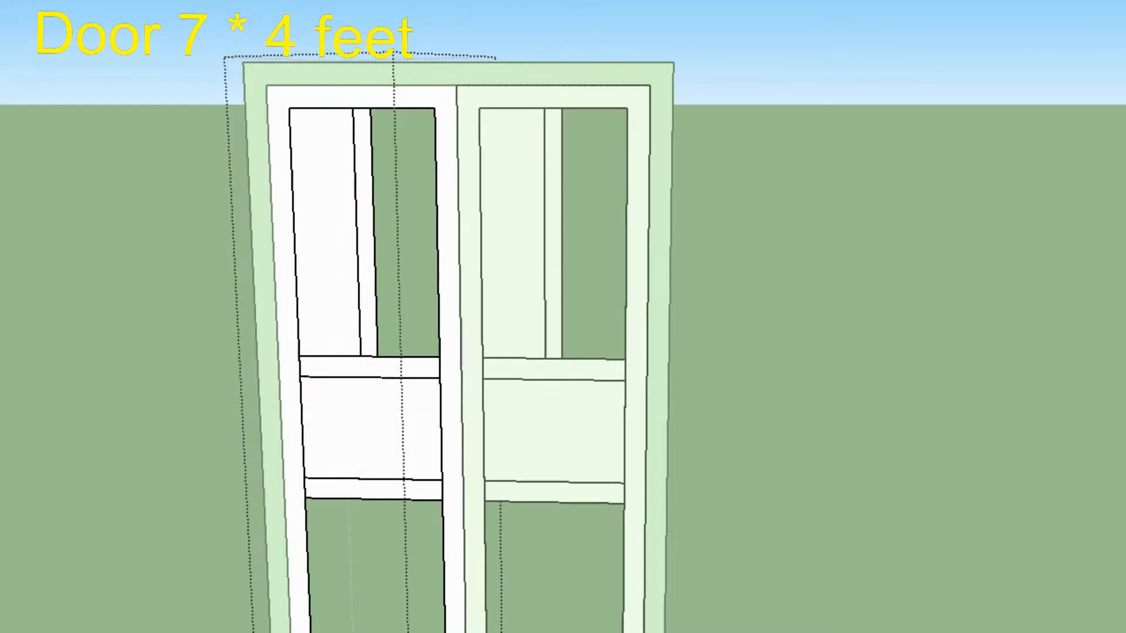
click(365, 234)
click(319, 235)
key(m)
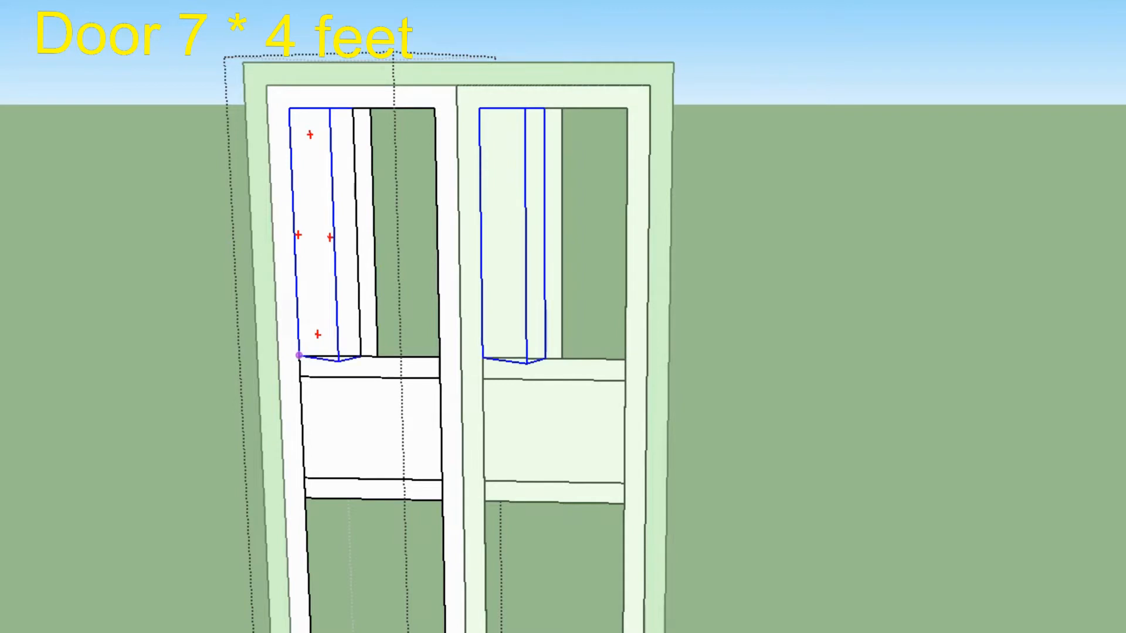
click(299, 356)
click(388, 356)
scroll(388, 356, down, 2)
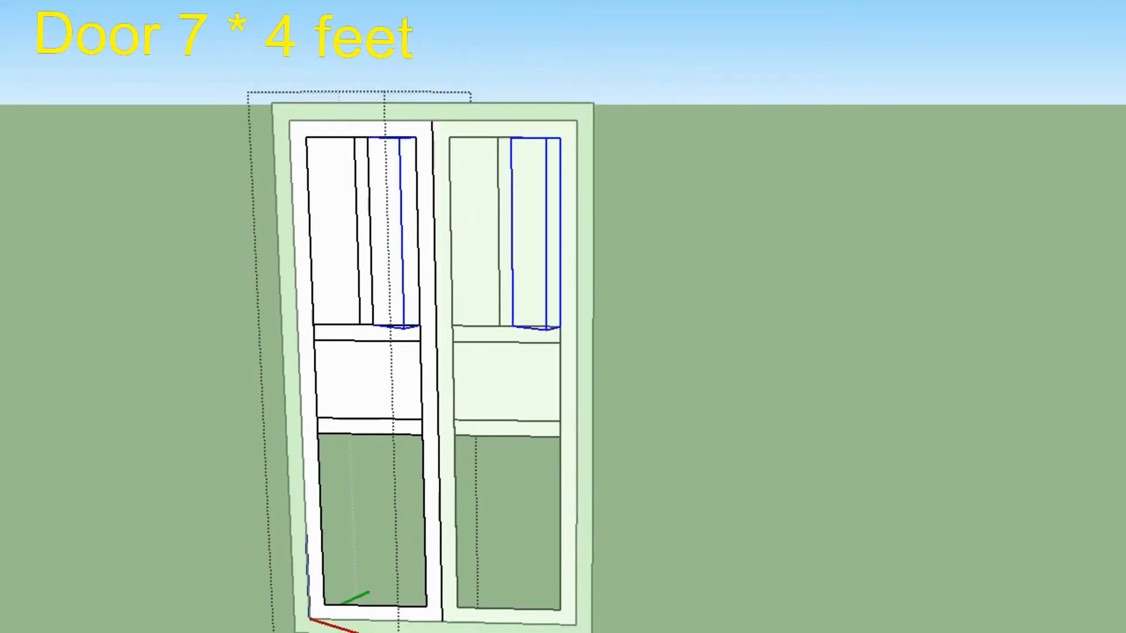
- Copy both upper pane components down into the open bottom panel, directly below the lower crosspiece
shift+click(332, 234)
click(306, 137)
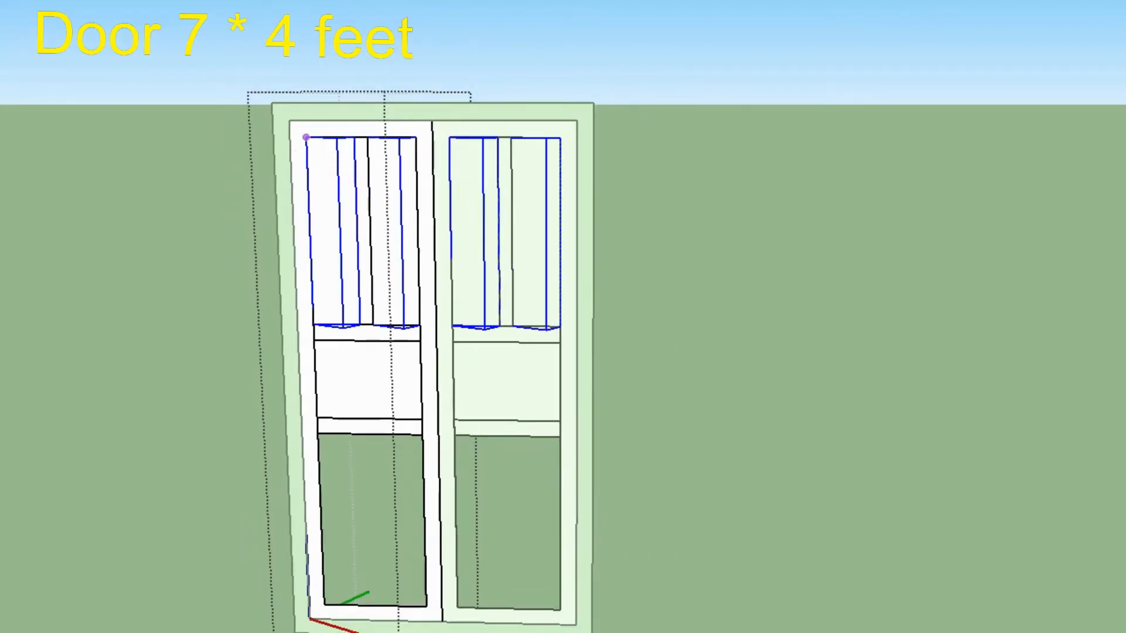
click(318, 432)
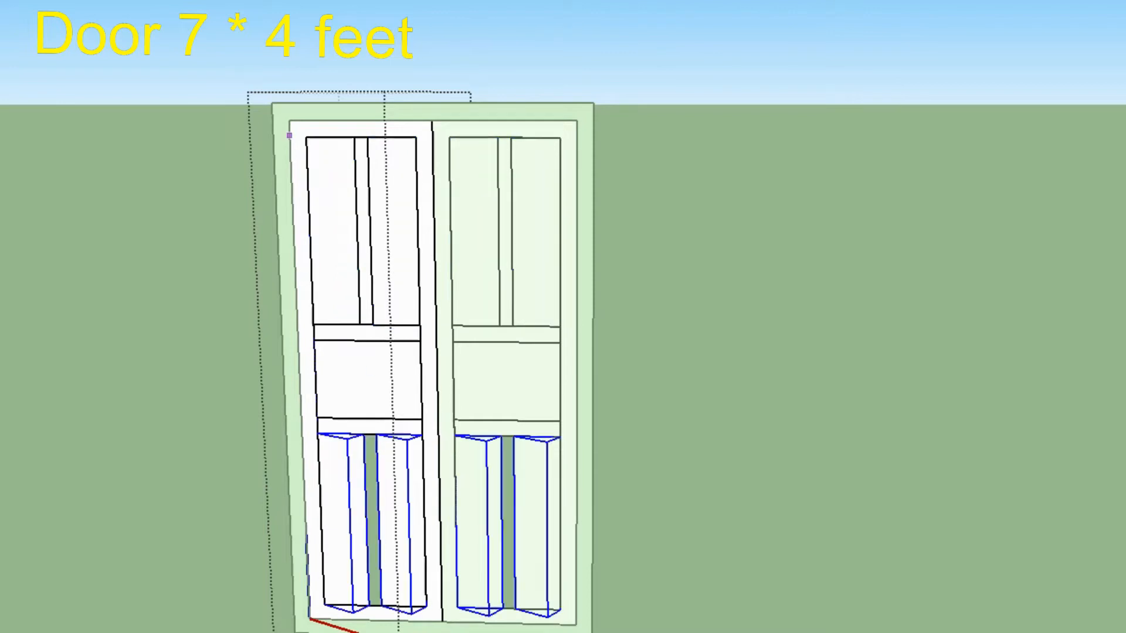
- Copy the upper vertical bar component into the gap between the two lower panes
click(364, 231)
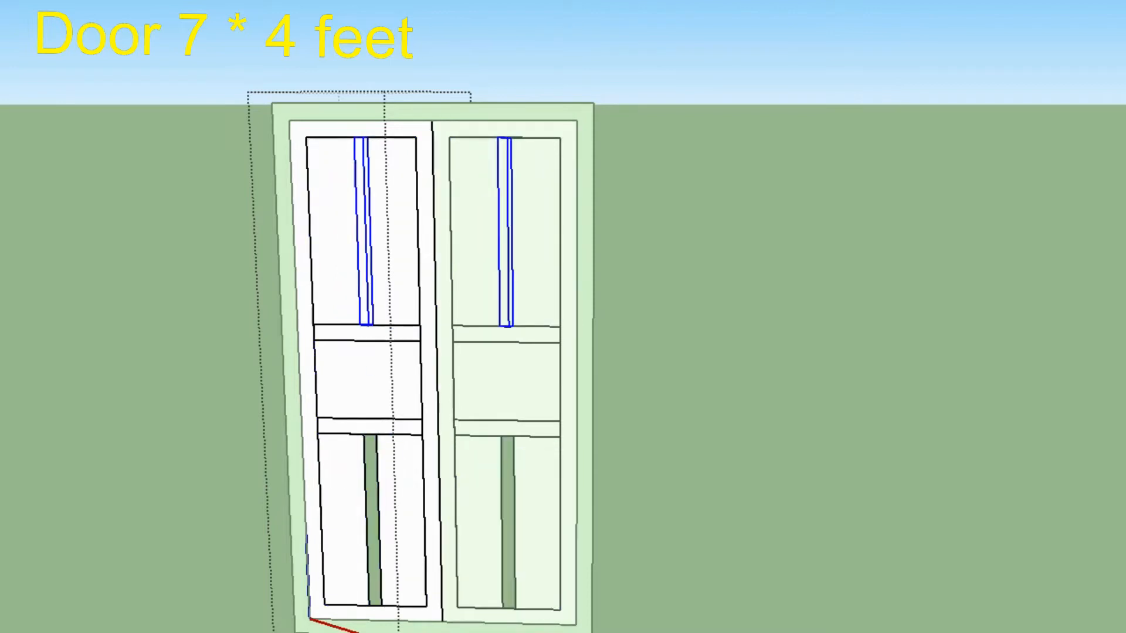
click(354, 137)
click(364, 435)
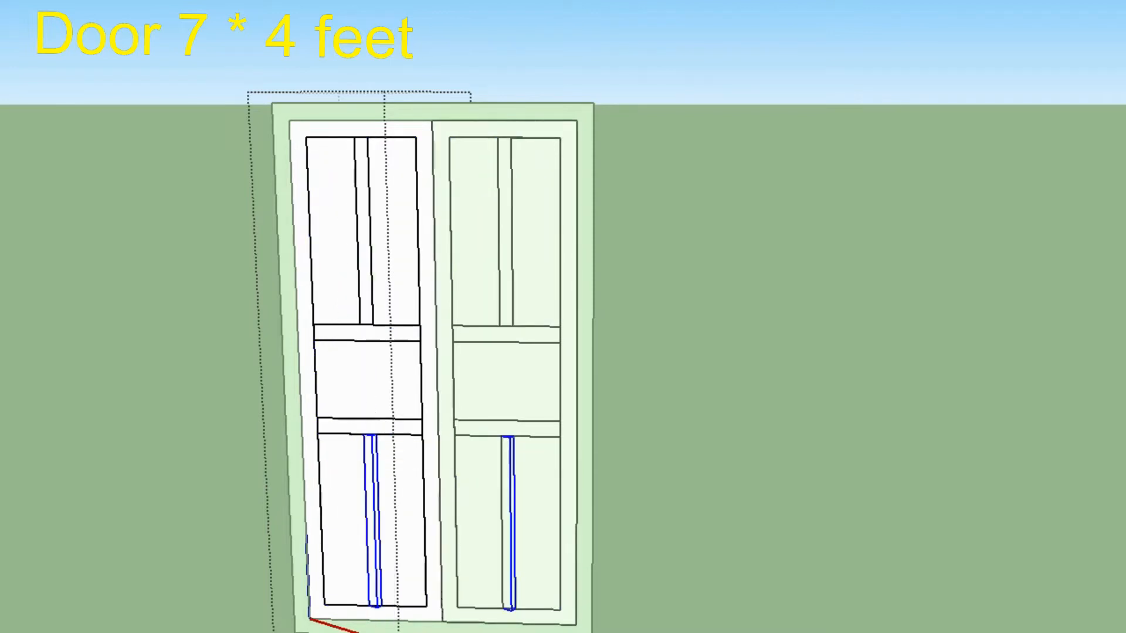
click(367, 333)
click(370, 427)
scroll(333, 206, up, 3)
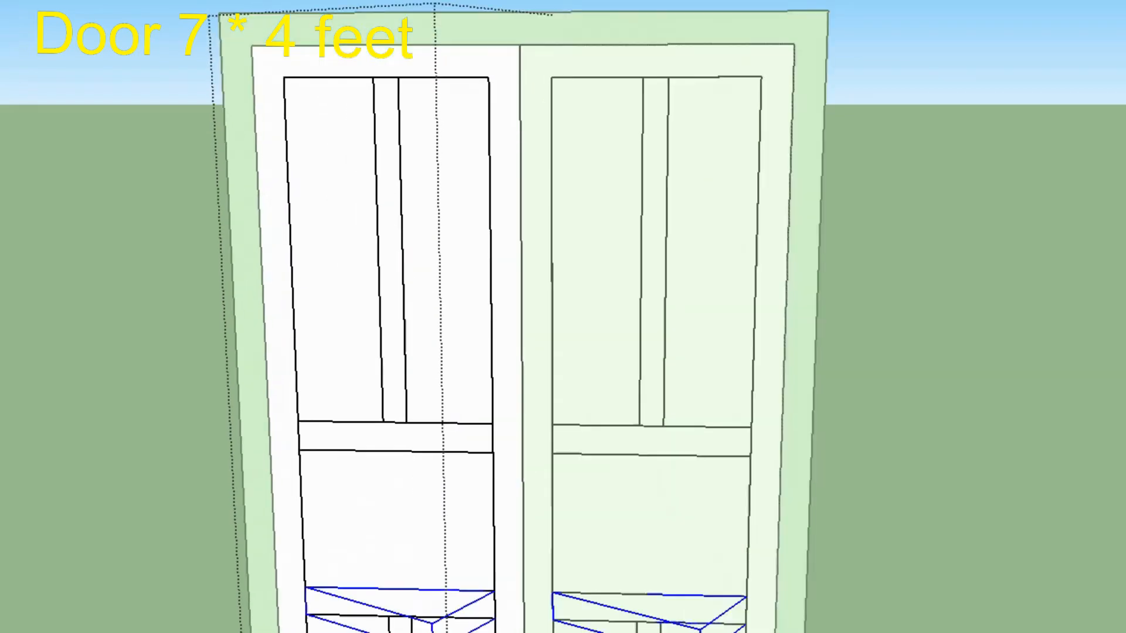
- Move the upper-left pane component out of the leaf to the free space in front of the door
click(332, 234)
scroll(490, 261, down, 5)
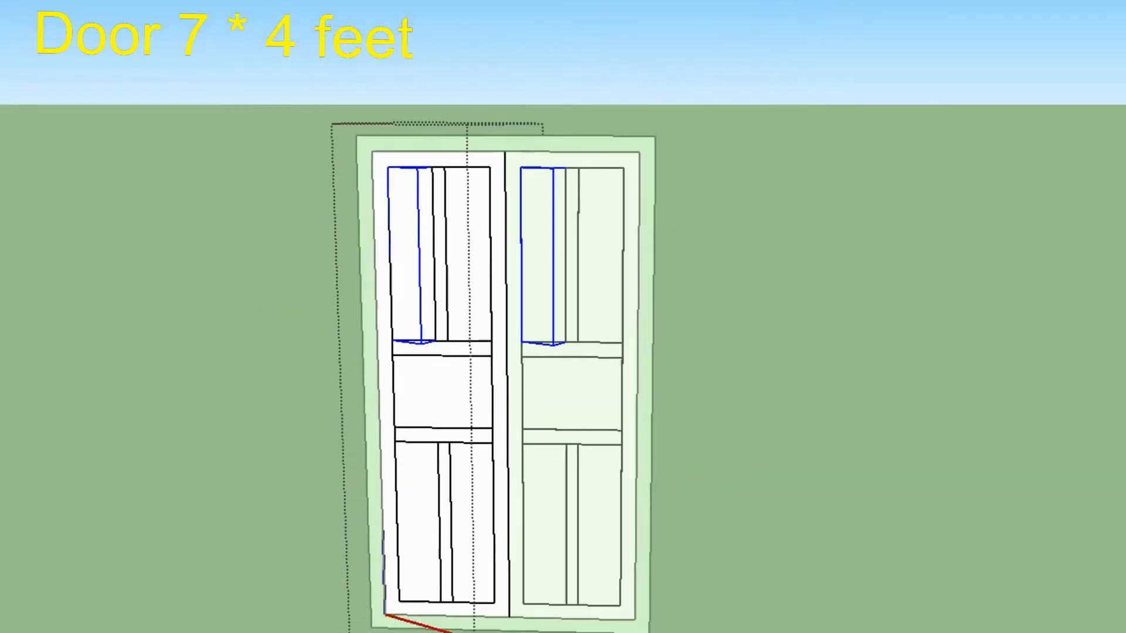
click(401, 290)
click(738, 429)
mouse_move(738, 429)
middle_down()
mouse_move(737, 552)
mouse_move(738, 441)
mouse_move(738, 528)
mouse_move(803, 511)
mouse_move(740, 446)
mouse_move(721, 557)
middle_up()
scroll(741, 260, down, 3)
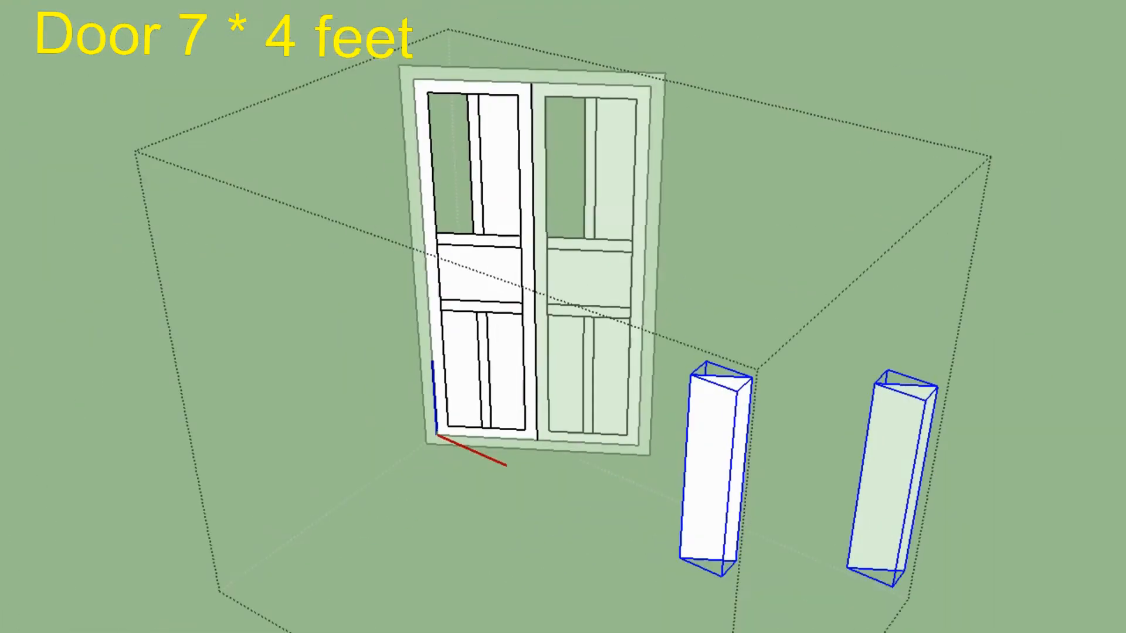
- Open the moved pane component for editing and Push/Pull its face forward into a thin slab
key(ctrl+t)
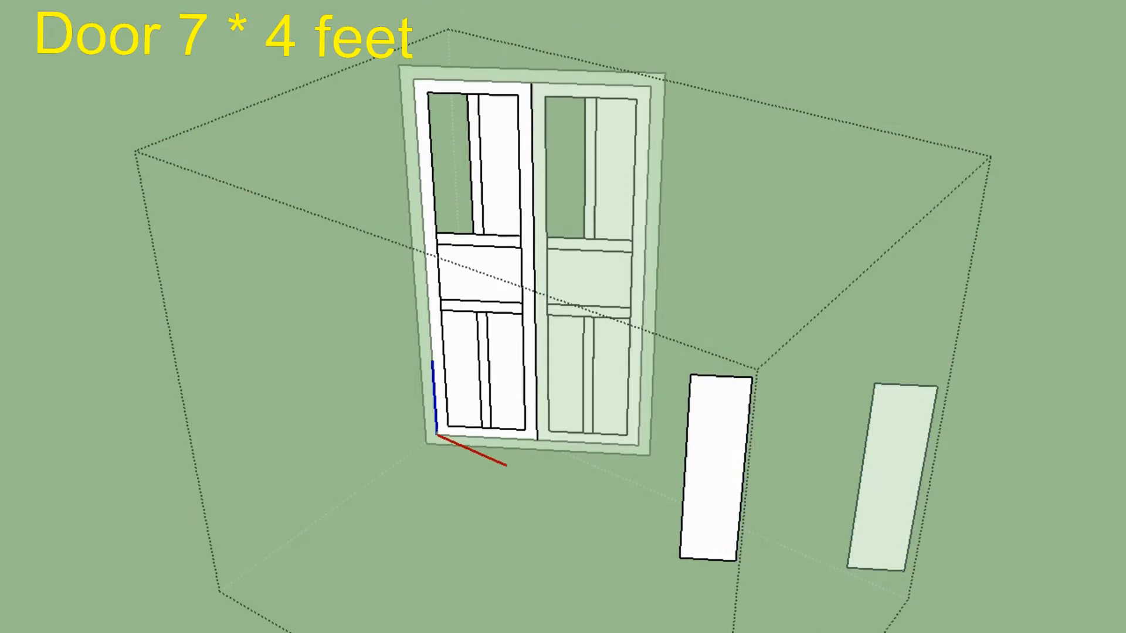
double_click(716, 468)
click(715, 468)
click(719, 445)
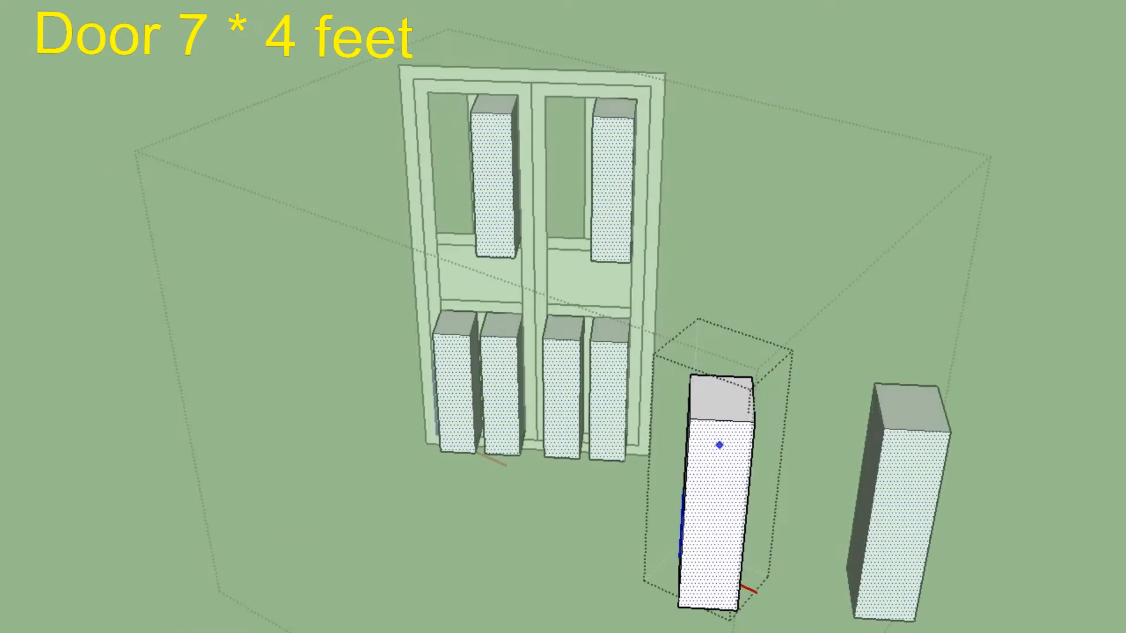
key(Return)
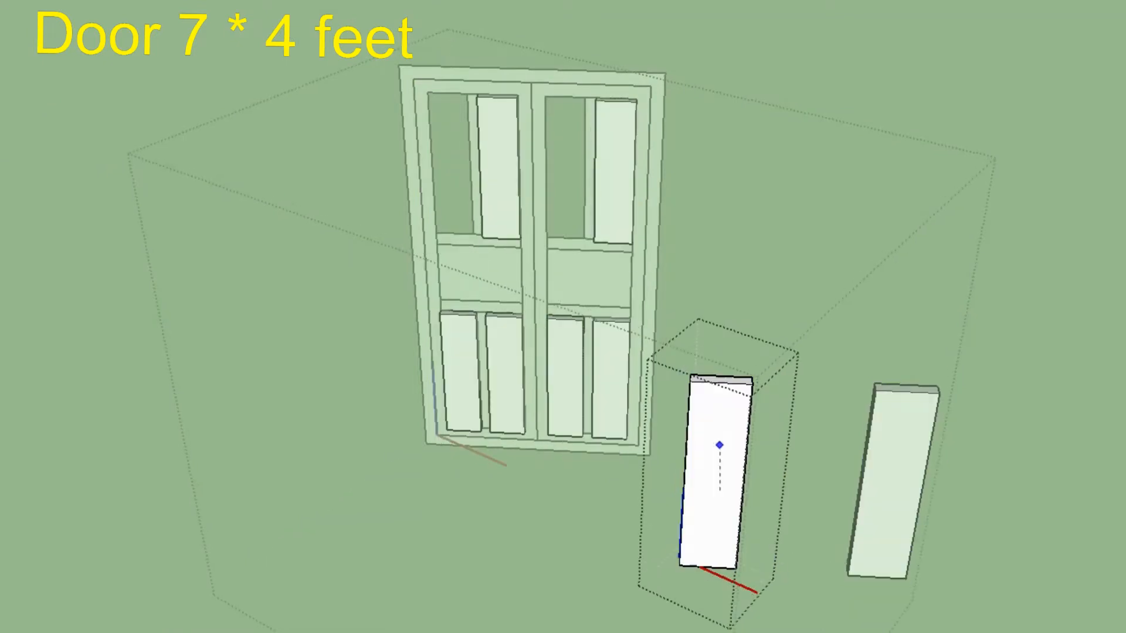
middle_drag(719, 445, 783, 577)
scroll(789, 528, up, 5)
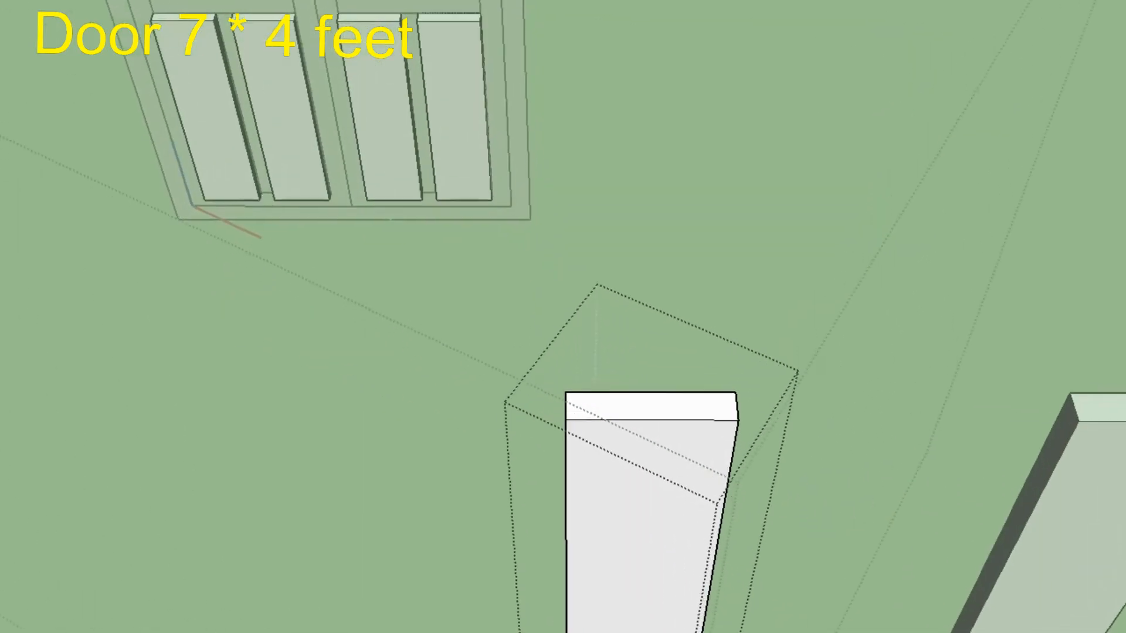
scroll(628, 463, up, 2)
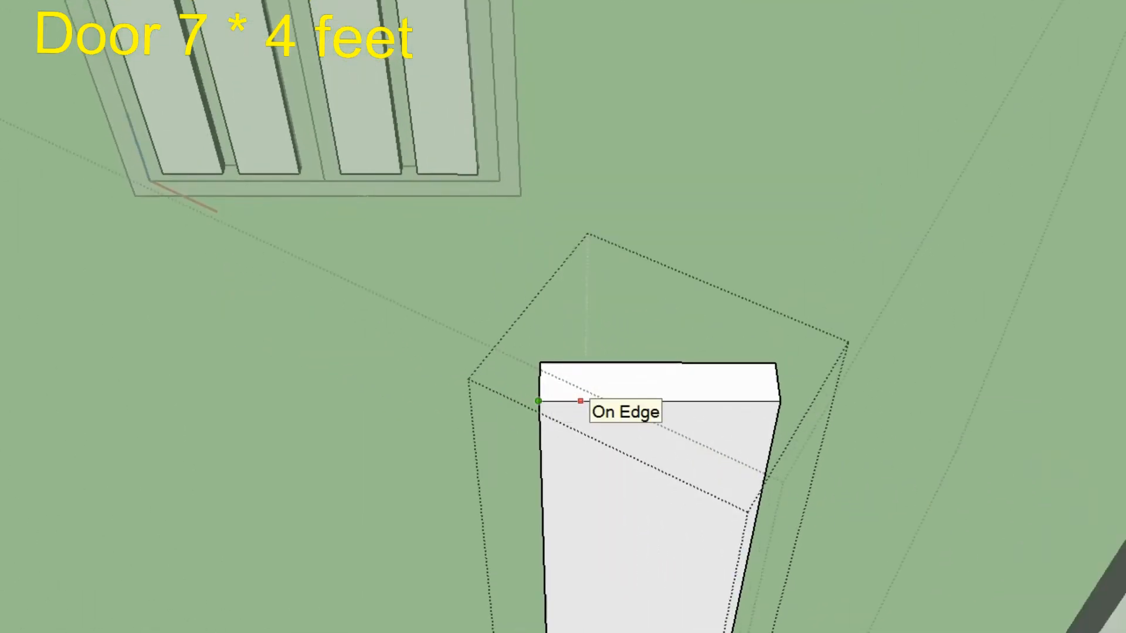
click(588, 401)
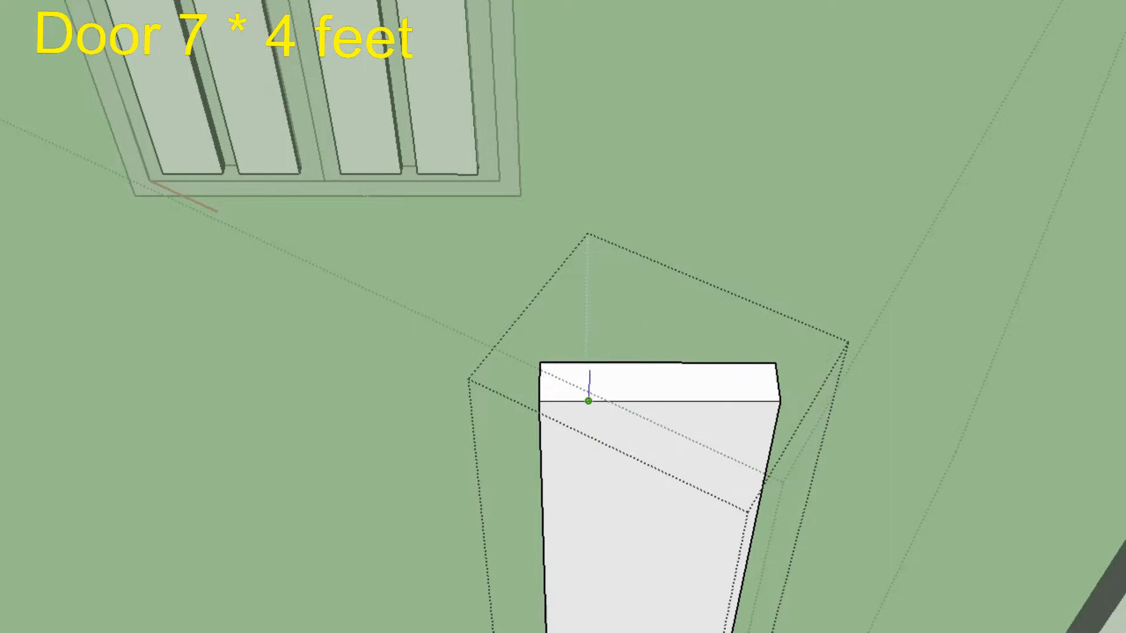
key(Return)
click(540, 363)
key(p)
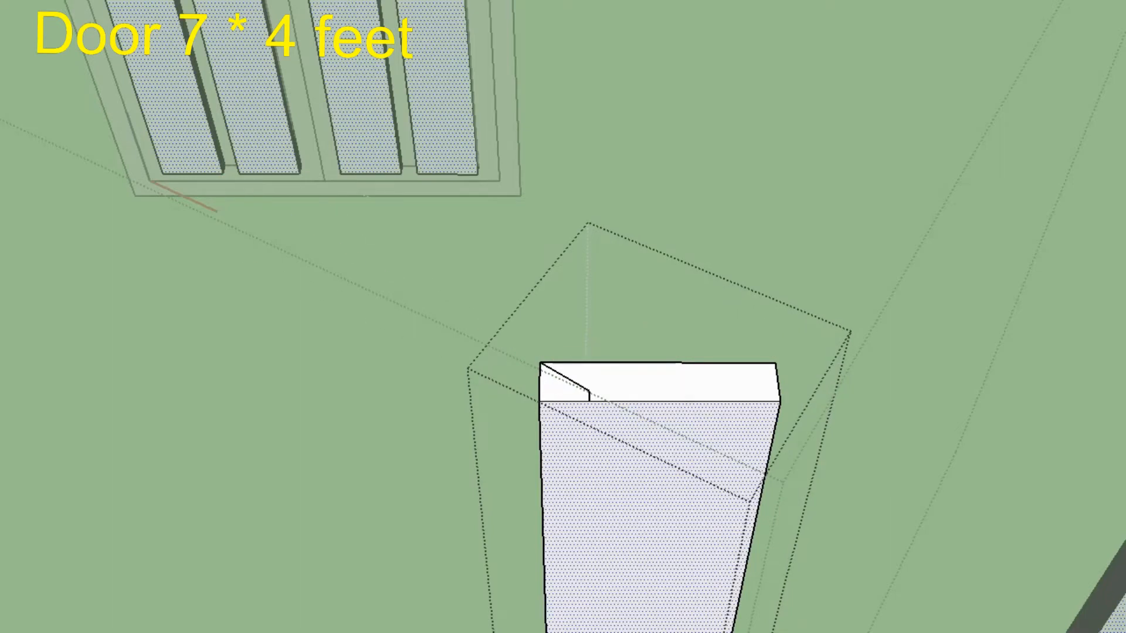
key(Escape)
key(ctrl+z)
key(ctrl+z)
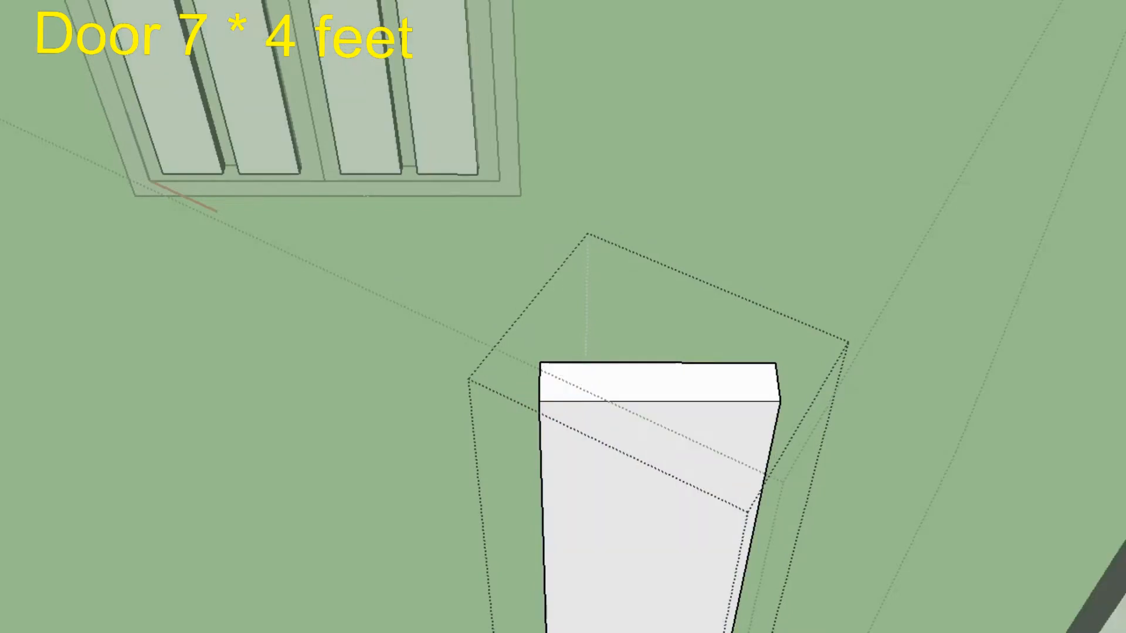
- Draw a bevel profile at the corner of the slab's top face and run it around the front face with Follow Me
scroll(577, 395, up, 1)
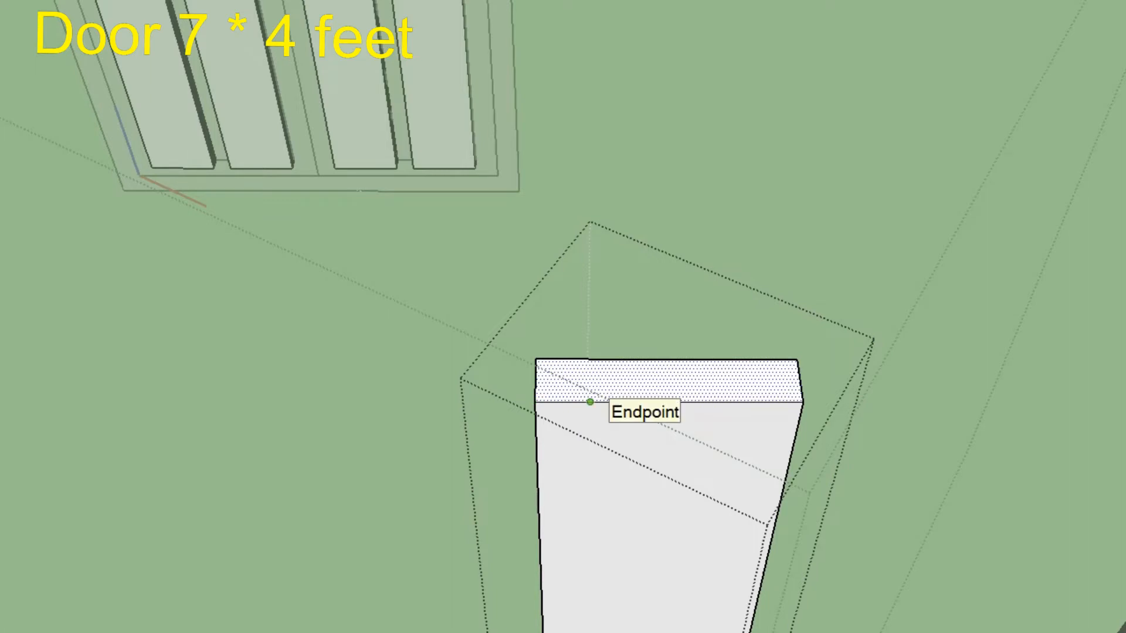
click(589, 402)
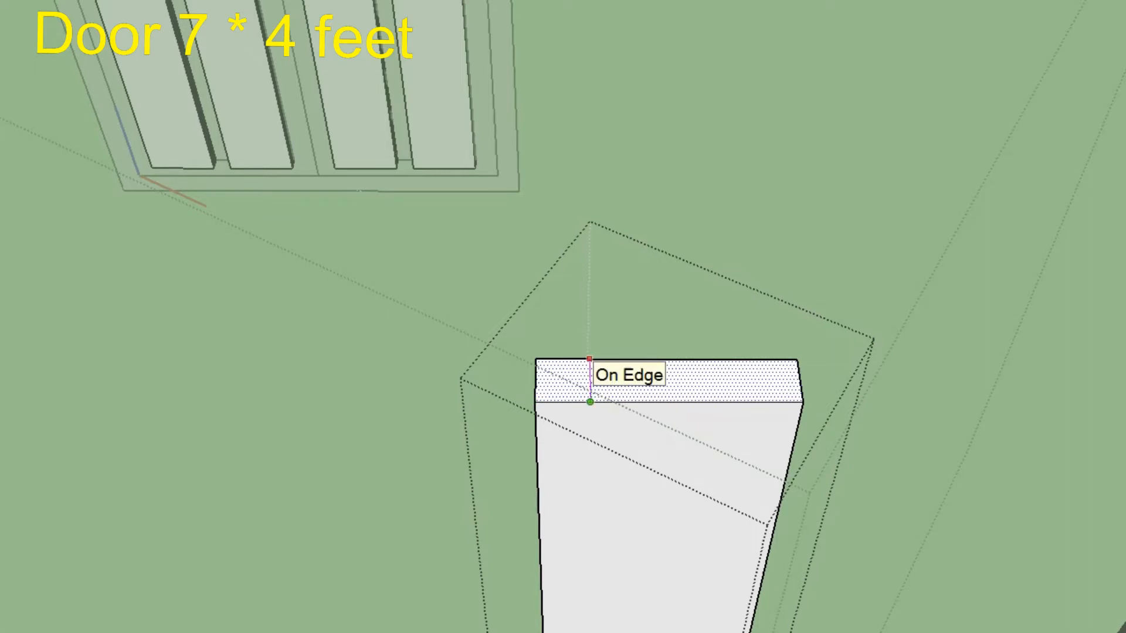
click(590, 387)
click(536, 361)
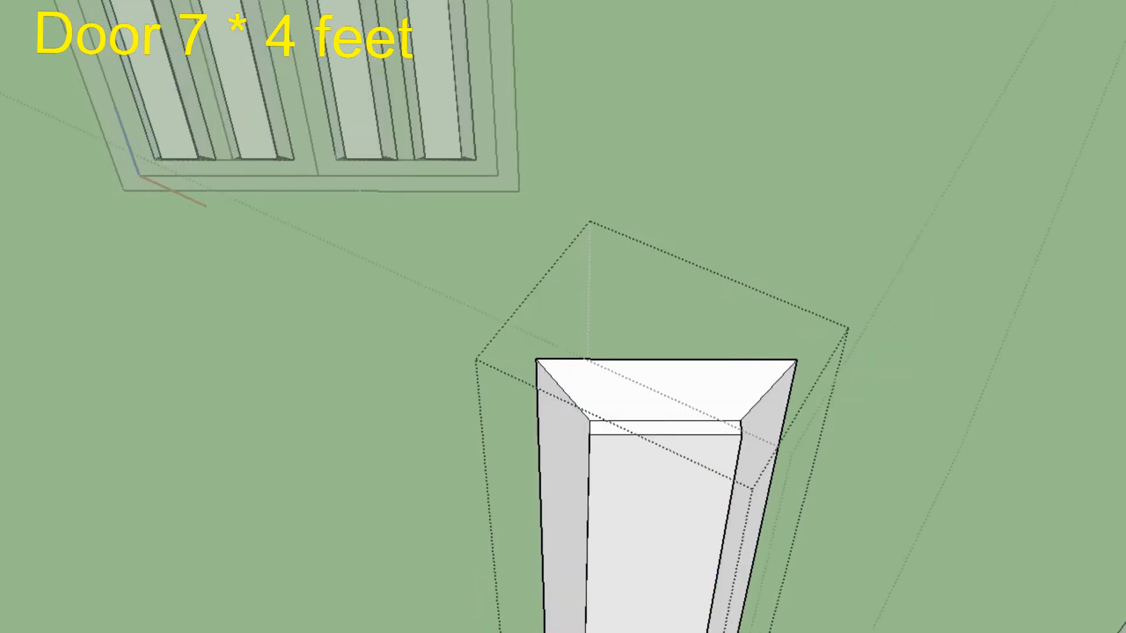
scroll(431, 311, down, 5)
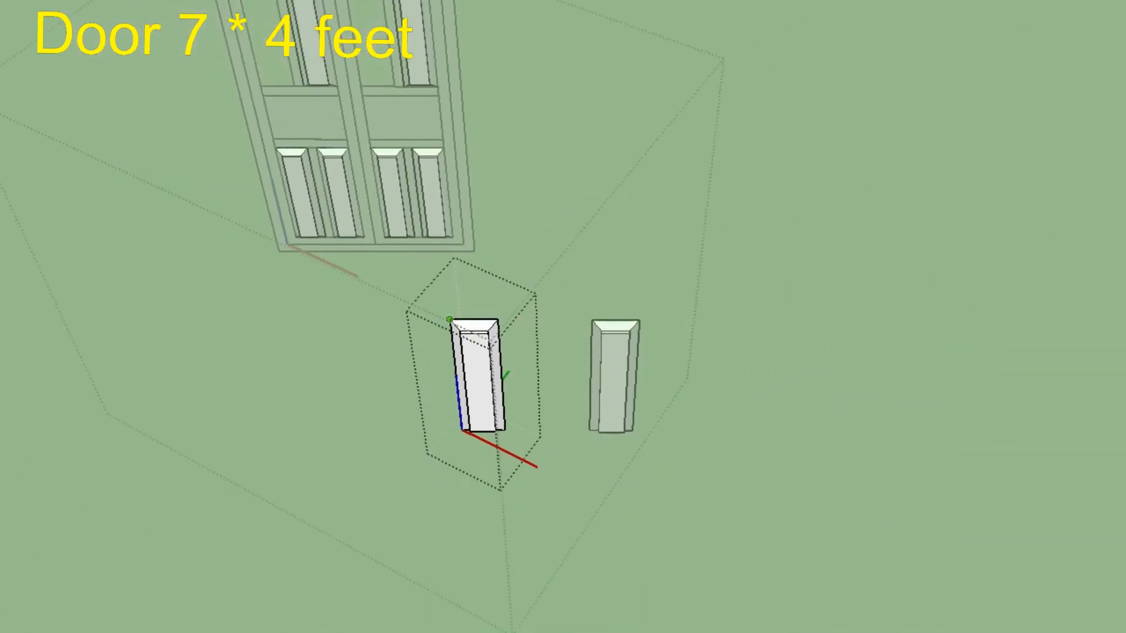
click(449, 319)
scroll(578, 325, down, 2)
click(577, 326)
key(ctrl+z)
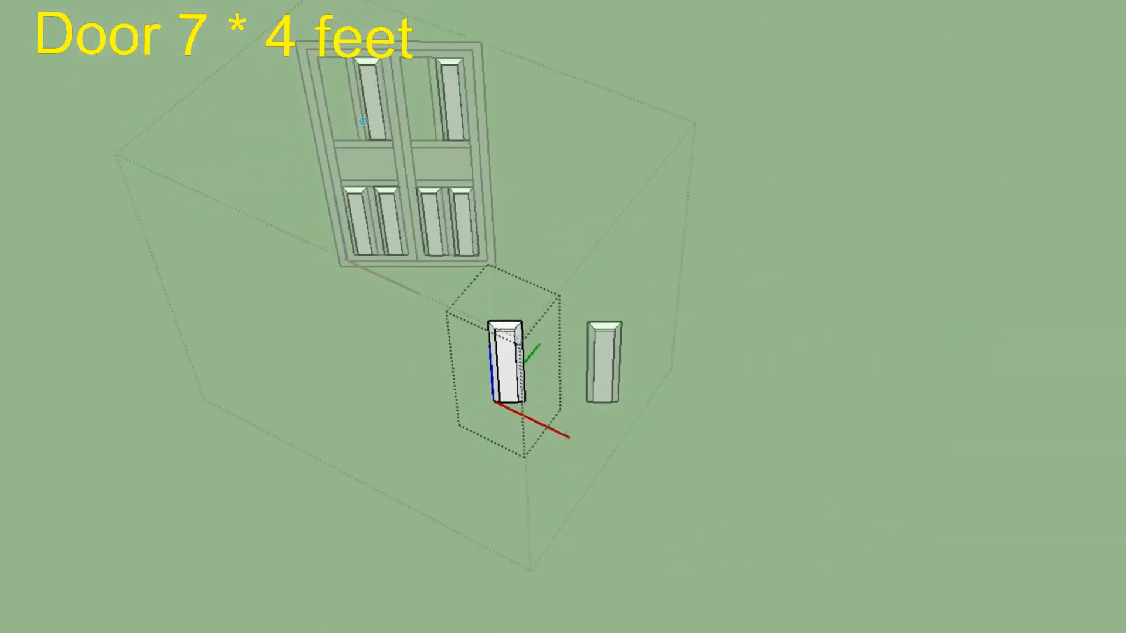
- Close the pane component, move it back into the upper-left opening, and leave the door leaf
click(362, 121)
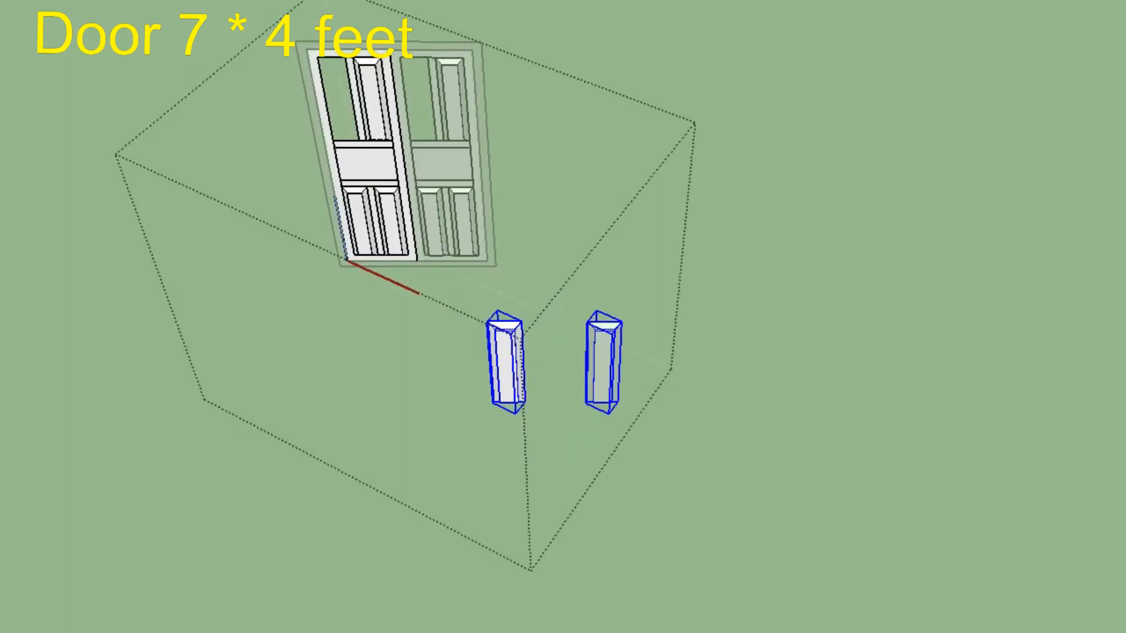
click(487, 323)
scroll(311, 58, up, 5)
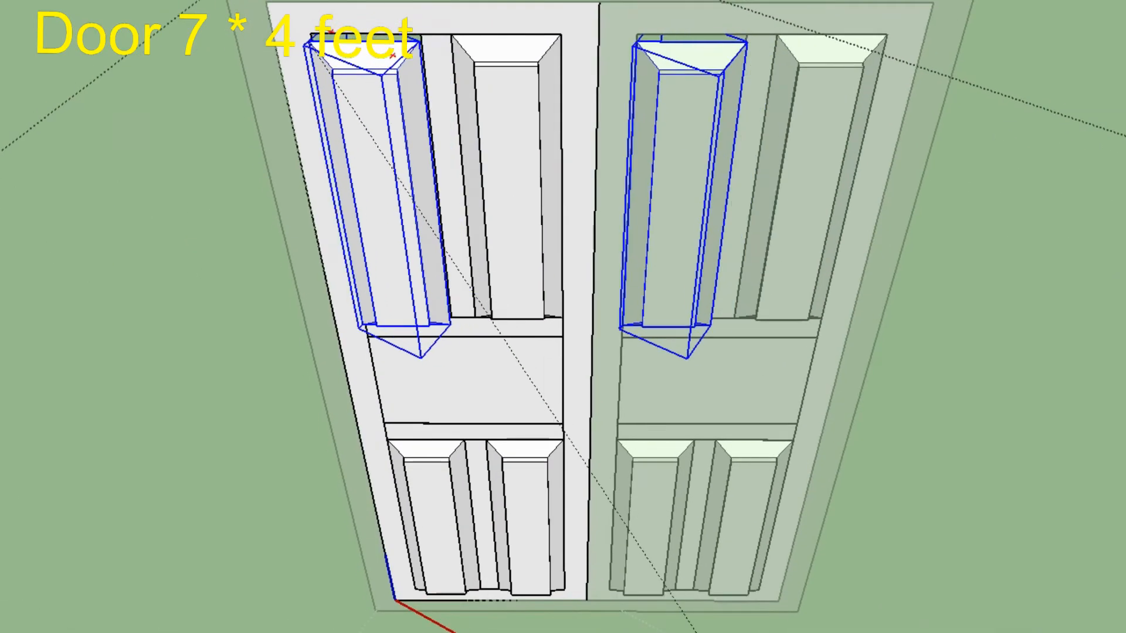
click(314, 32)
middle_drag(314, 32, 258, 61)
key(Escape)
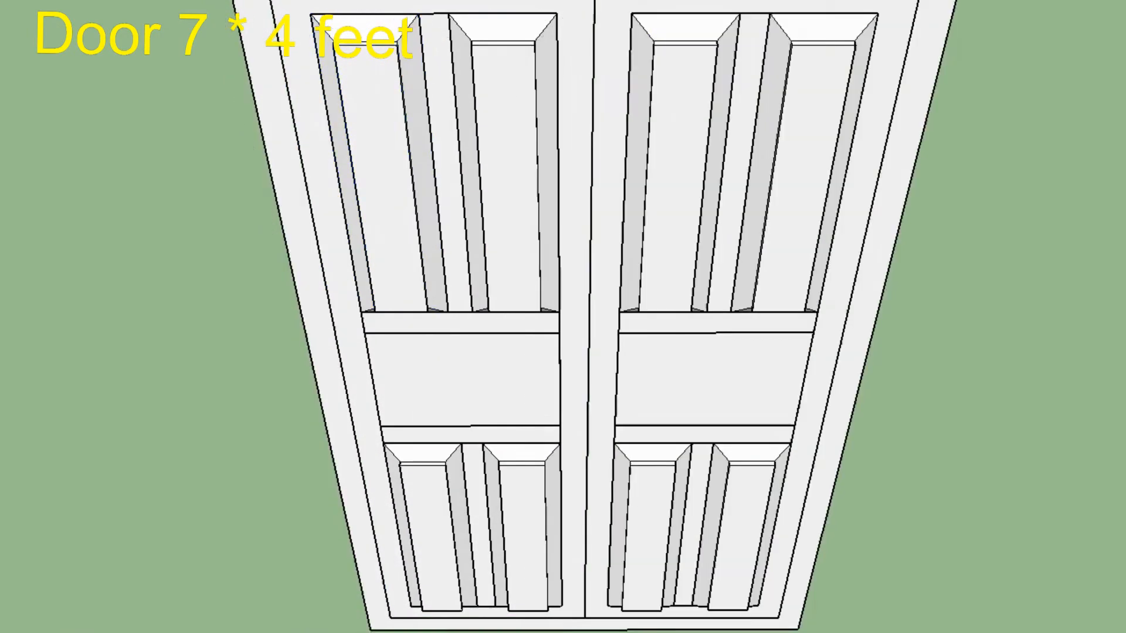
- Open the upper vertical bar component inside the left leaf and Push/Pull its face forward to give it thickness
middle_drag(460, 200, 460, 179)
scroll(464, 176, down, 3)
scroll(460, 36, up, 3)
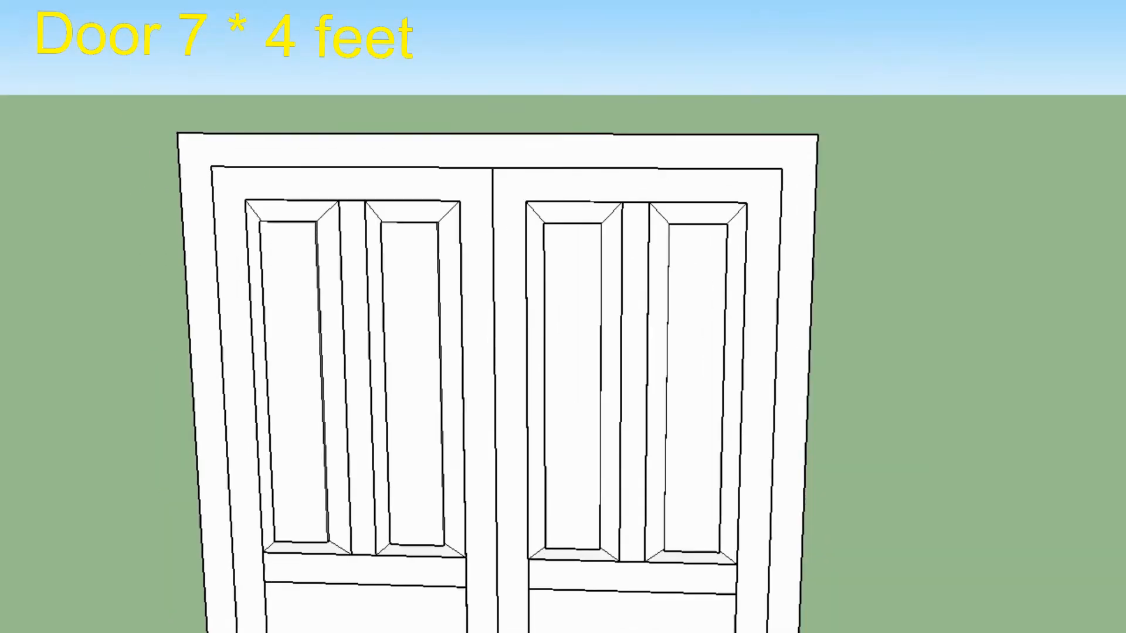
double_click(352, 268)
click(352, 268)
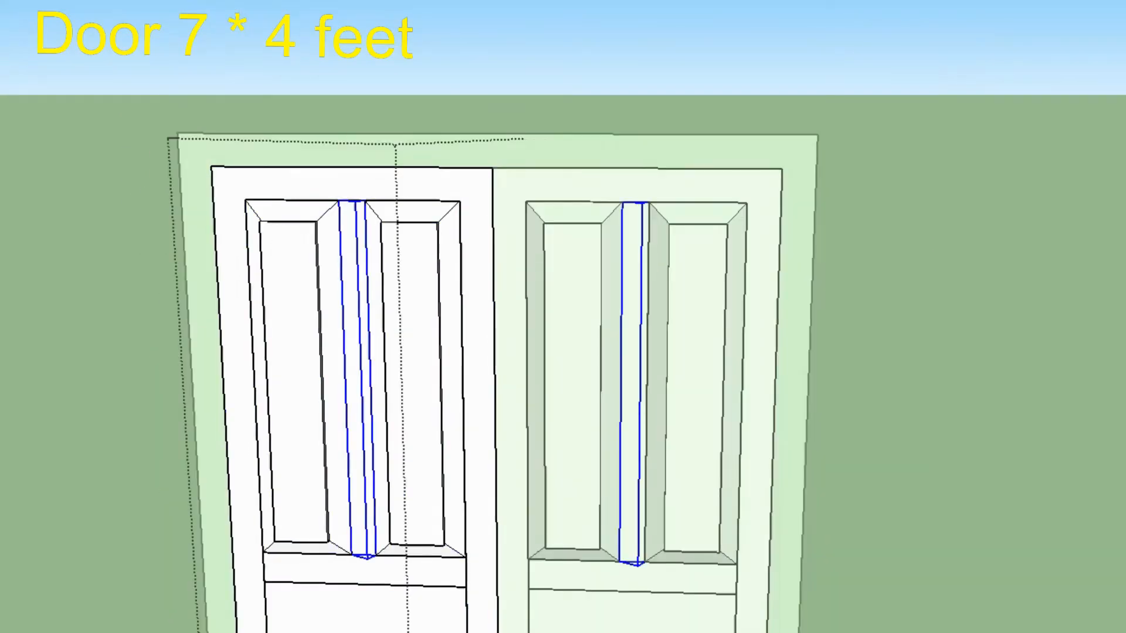
key(ctrl+t)
triple_click(352, 267)
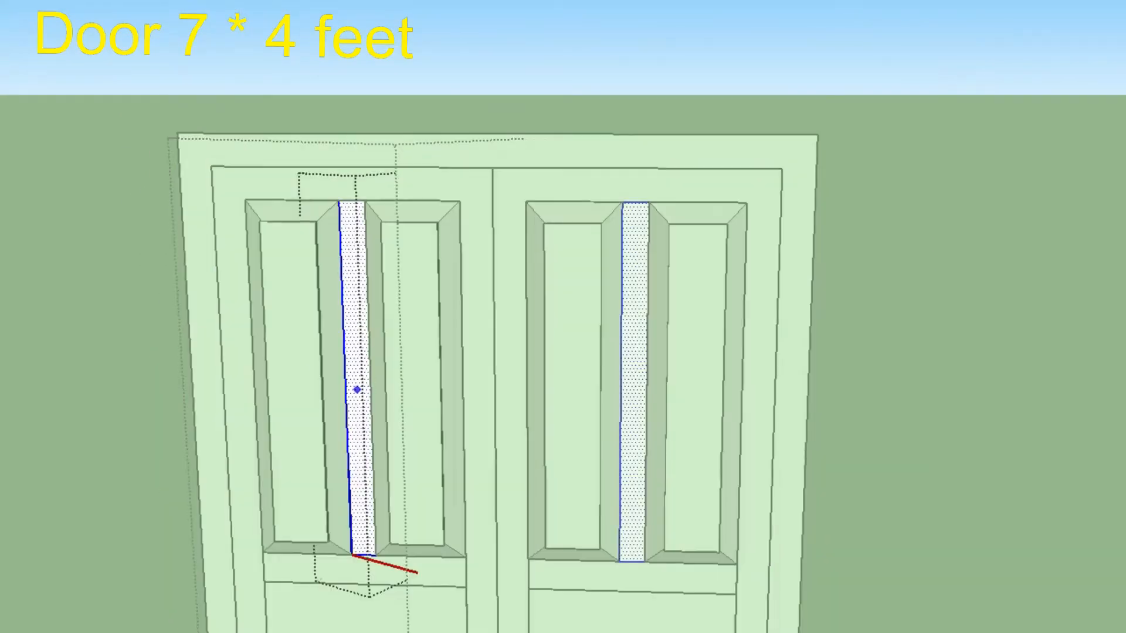
click(358, 390)
scroll(367, 299, down, 2)
middle_drag(368, 299, 366, 399)
scroll(367, 399, up, 2)
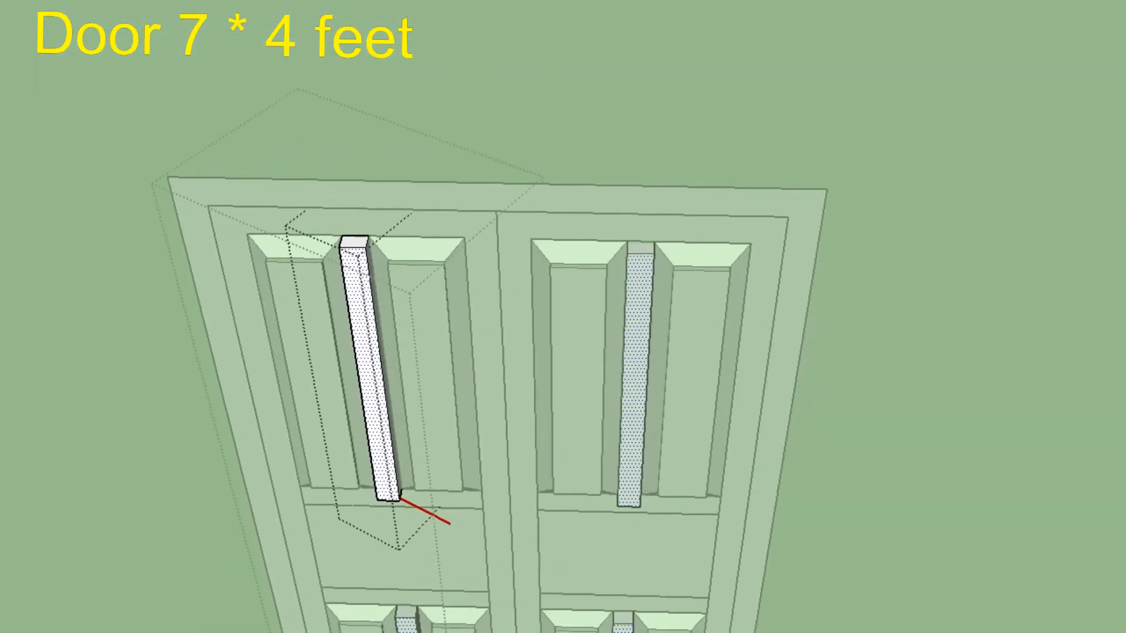
- Draw a bevel profile on the vertical bar's top face, run it around the front face with Follow Me, and close the component
scroll(358, 246, up, 4)
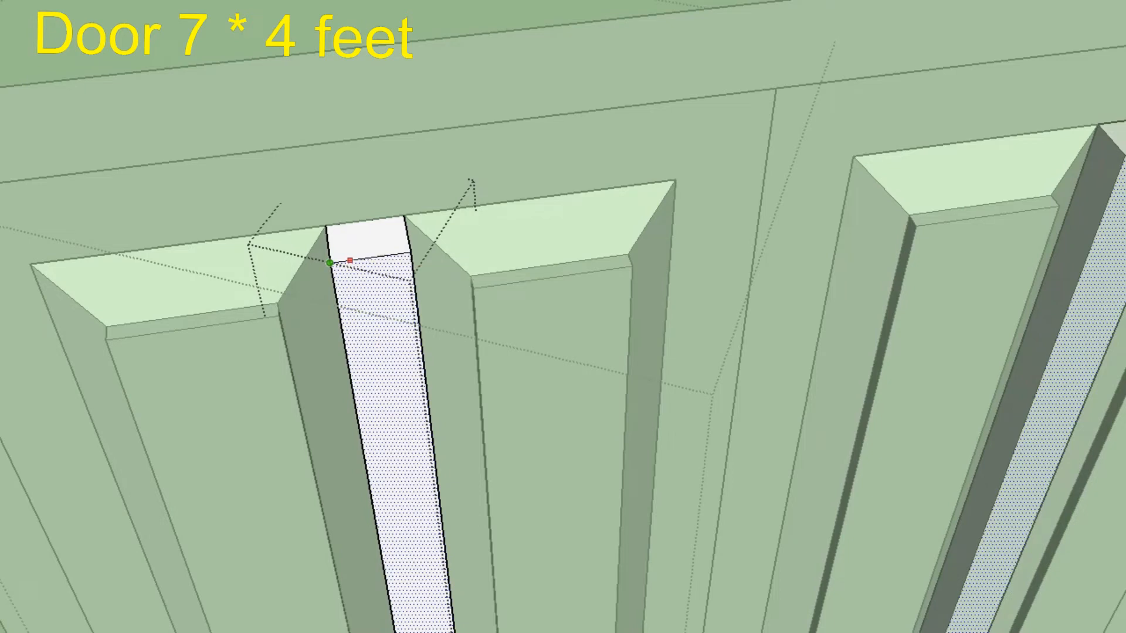
click(327, 227)
key(p)
scroll(305, 147, down, 5)
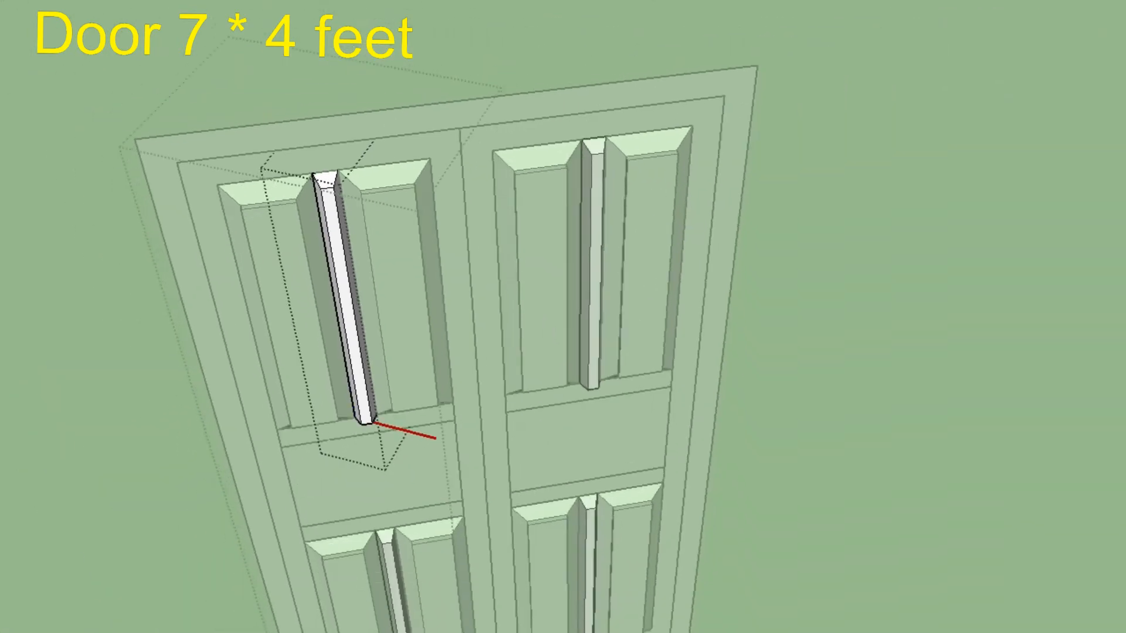
key(Escape)
key(Escape)
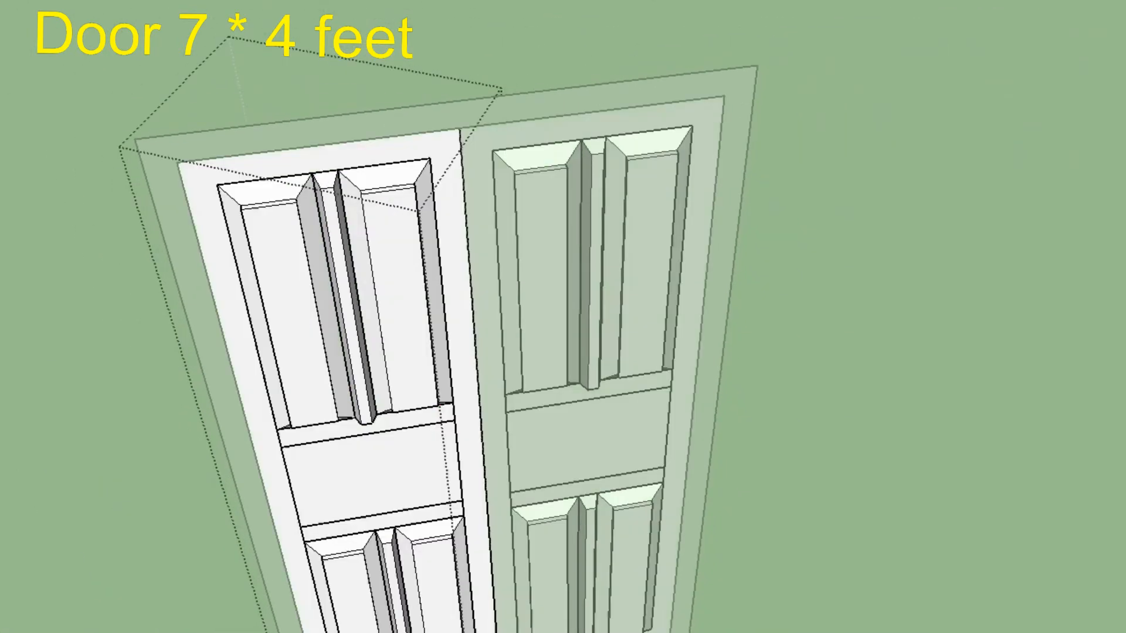
- Open the outer frame component inside the left leaf and Push/Pull its face forward to give it thickness
middle_drag(563, 316, 528, 270)
scroll(563, 316, up, 3)
scroll(563, 316, down, 4)
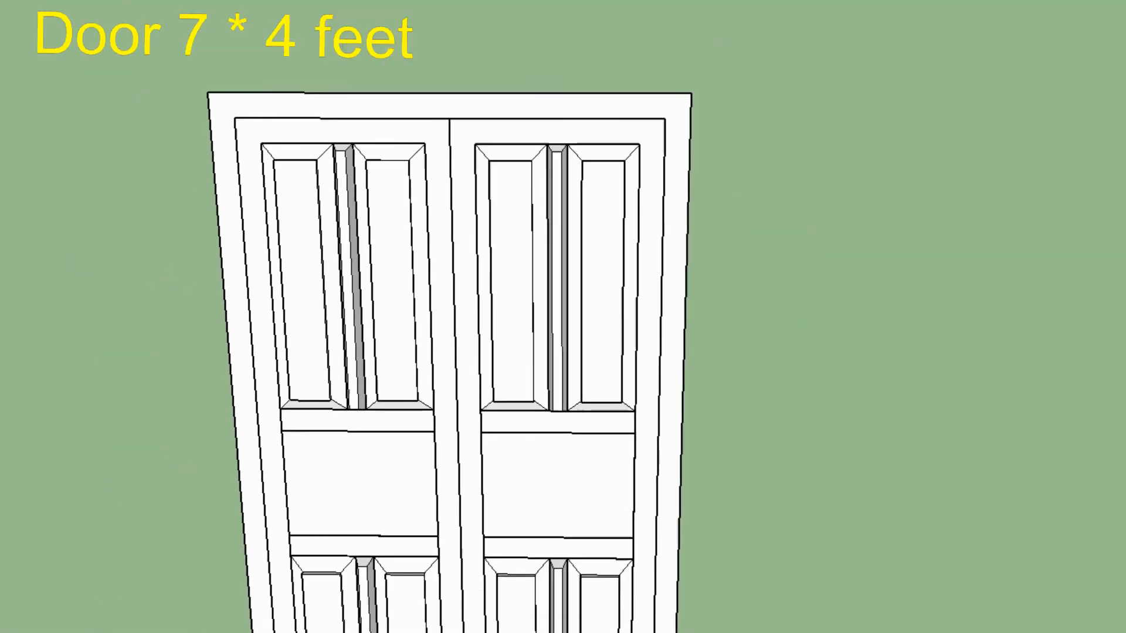
scroll(376, 330, up, 2)
double_click(470, 264)
click(469, 264)
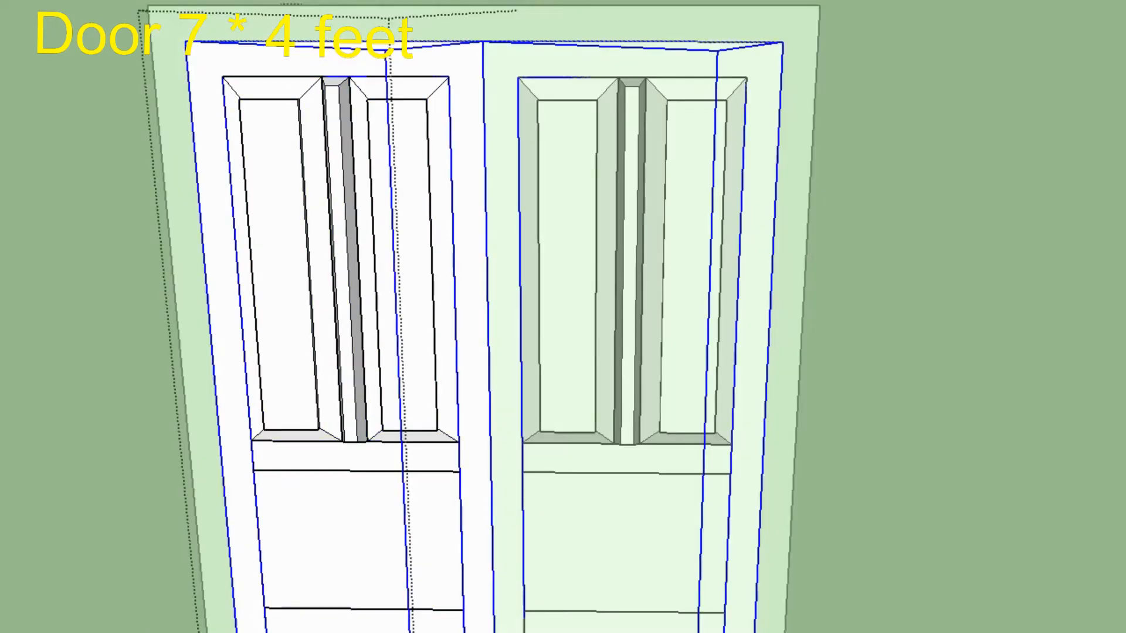
key(ctrl+t)
double_click(469, 264)
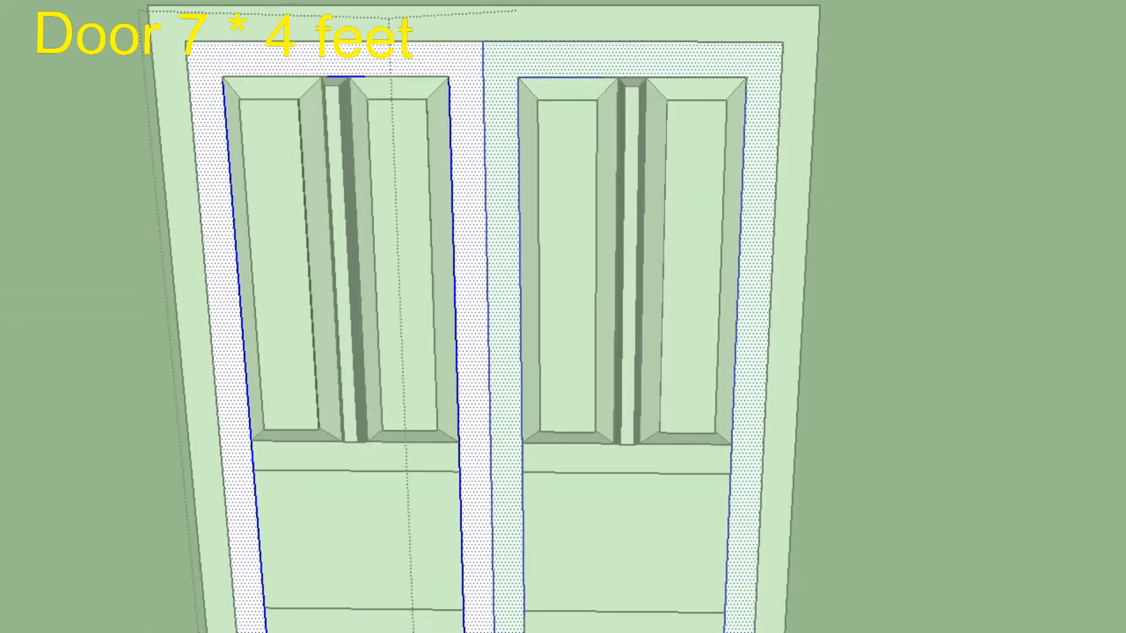
click(470, 264)
click(218, 300)
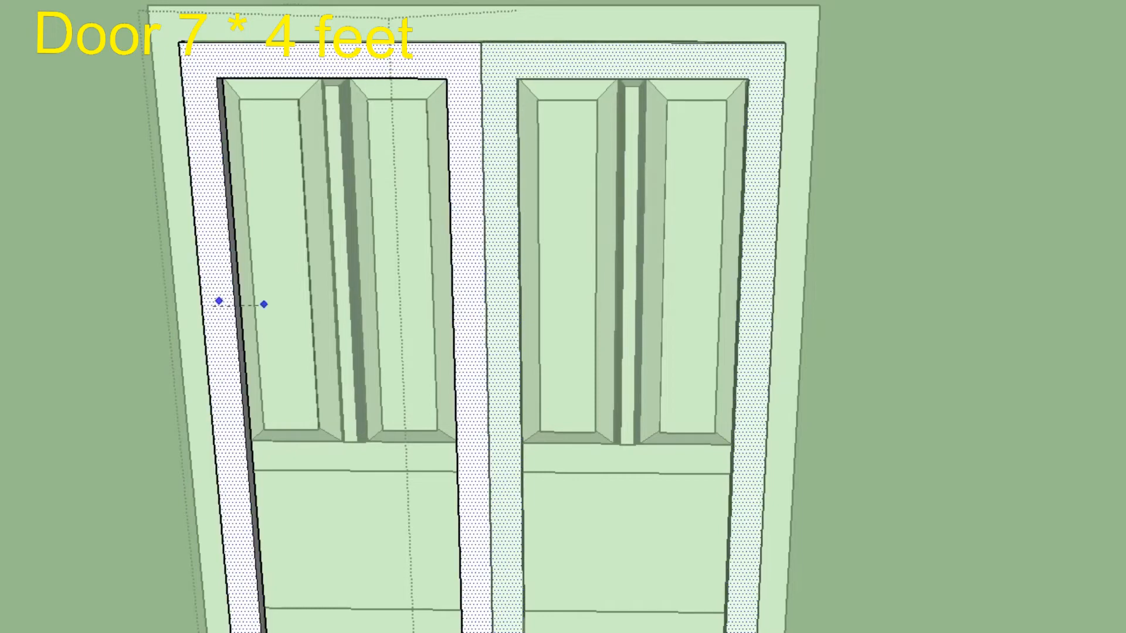
click(286, 304)
- Offset the outline of the frame's front face towards the opening and set the narrow inner strip back as a bevelled edge
scroll(200, 34, up, 3)
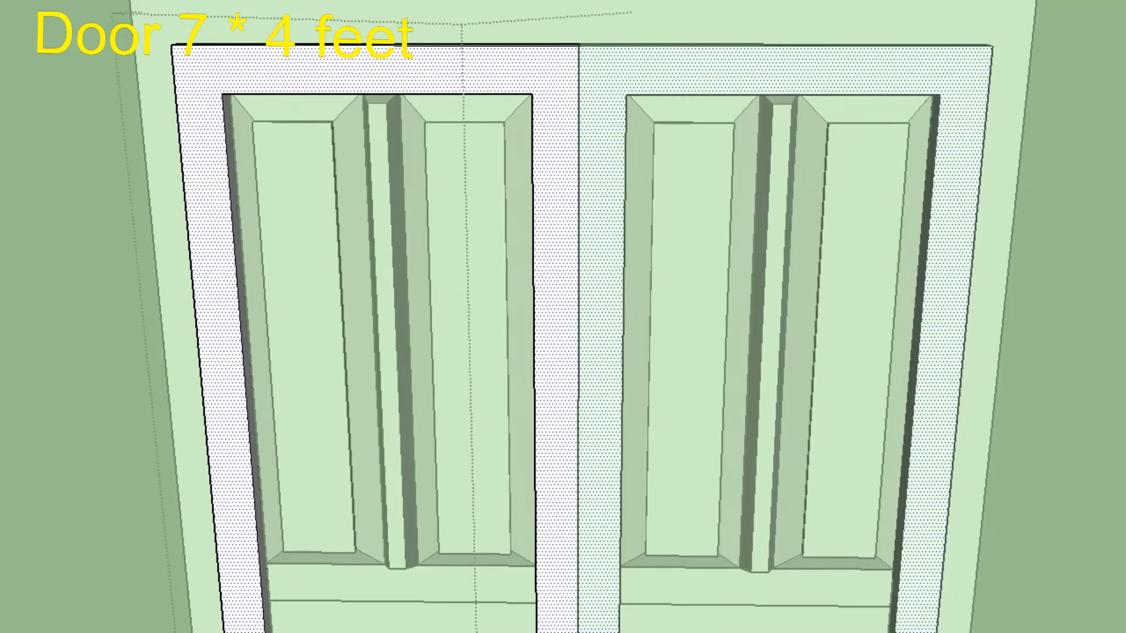
click(195, 333)
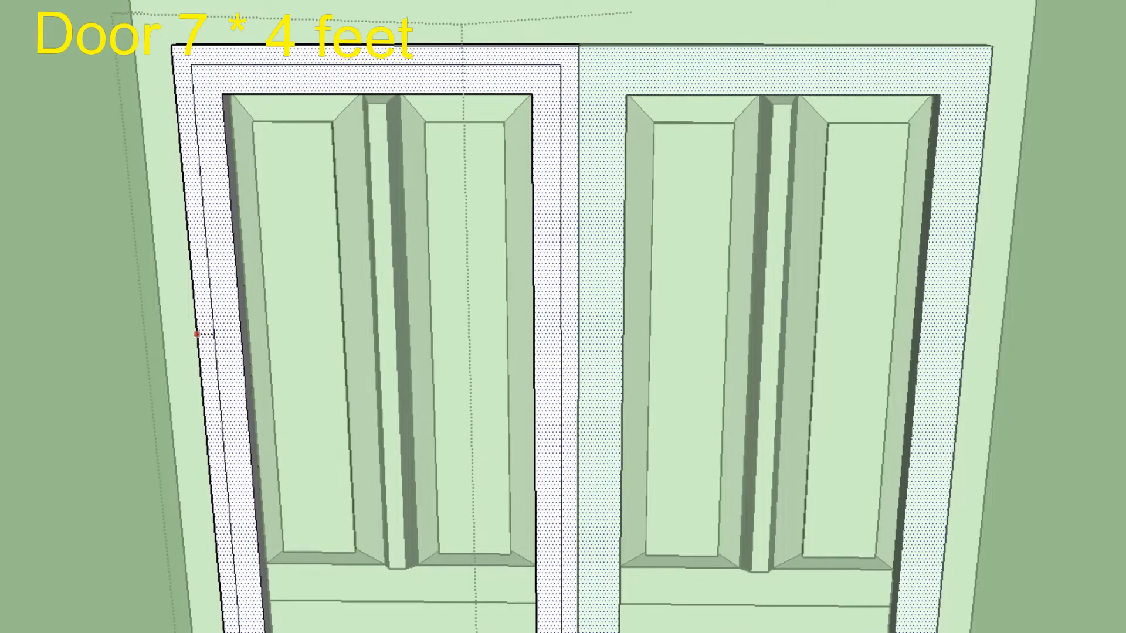
key(Return)
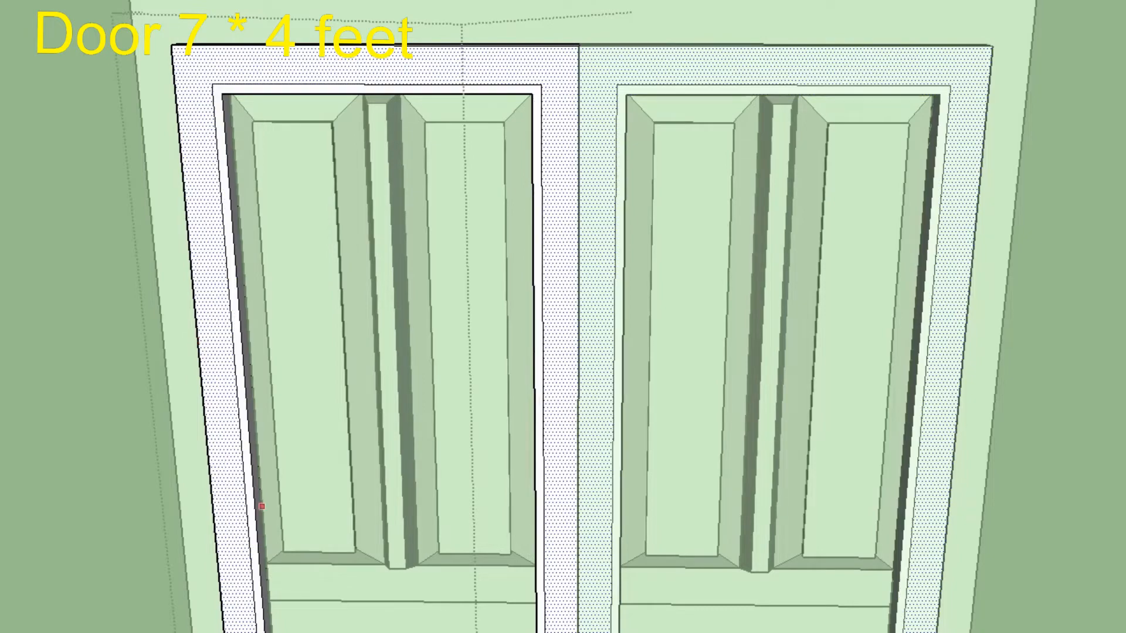
scroll(258, 580, up, 5)
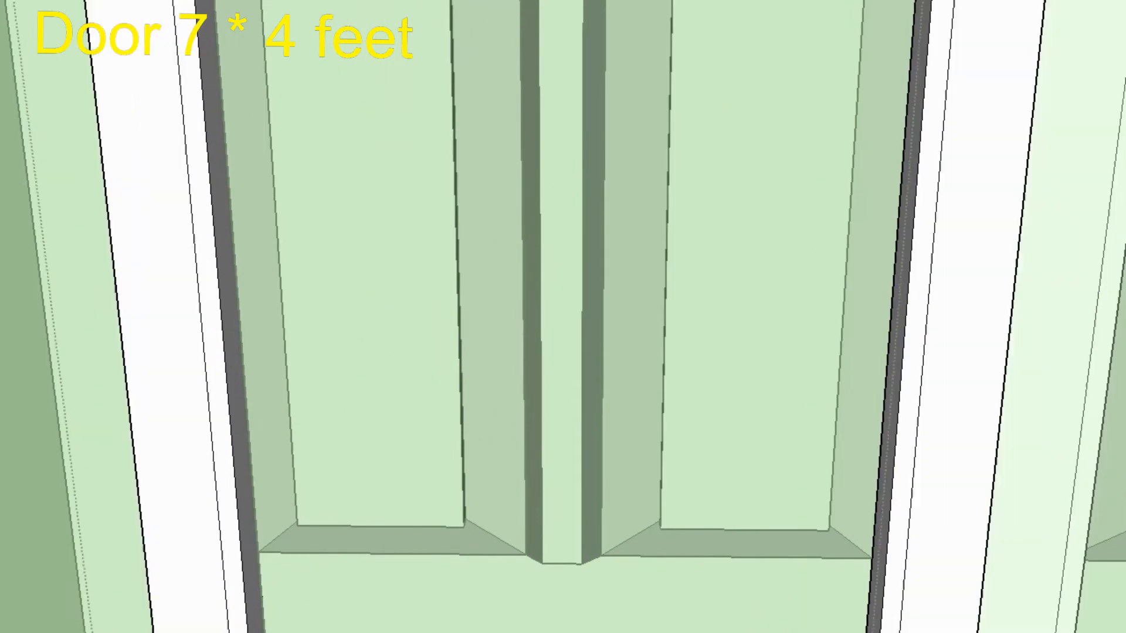
click(294, 552)
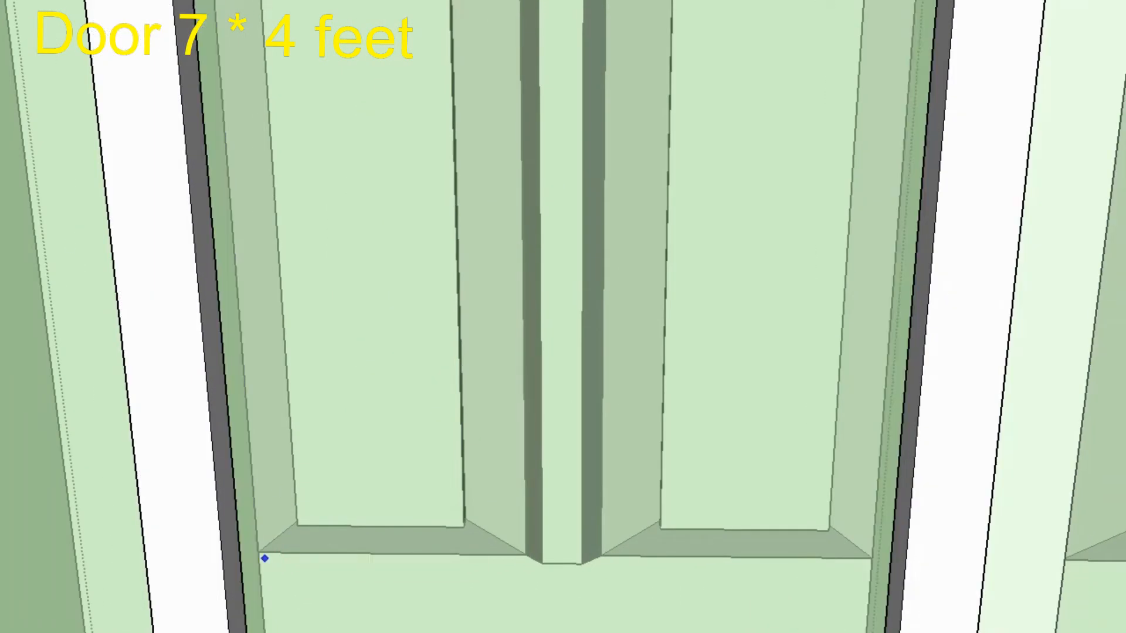
click(239, 552)
click(257, 552)
scroll(240, 556, down, 8)
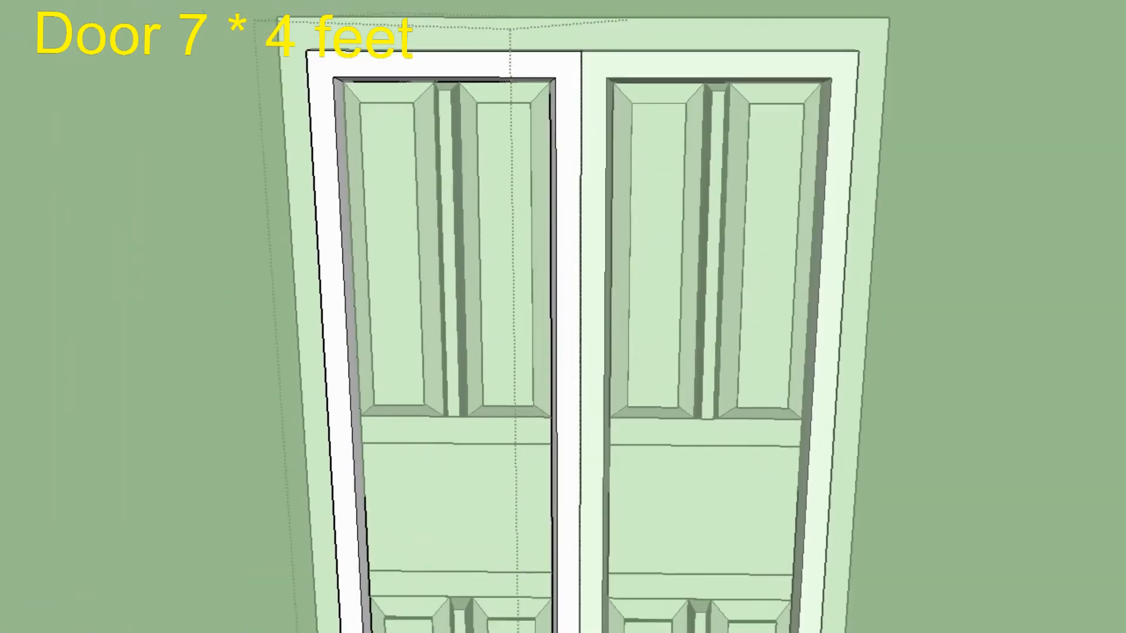
- Close the frame, open the crosspiece component below the upper panes and Push/Pull its face forward
scroll(459, 462, up, 4)
scroll(171, 179, down, 3)
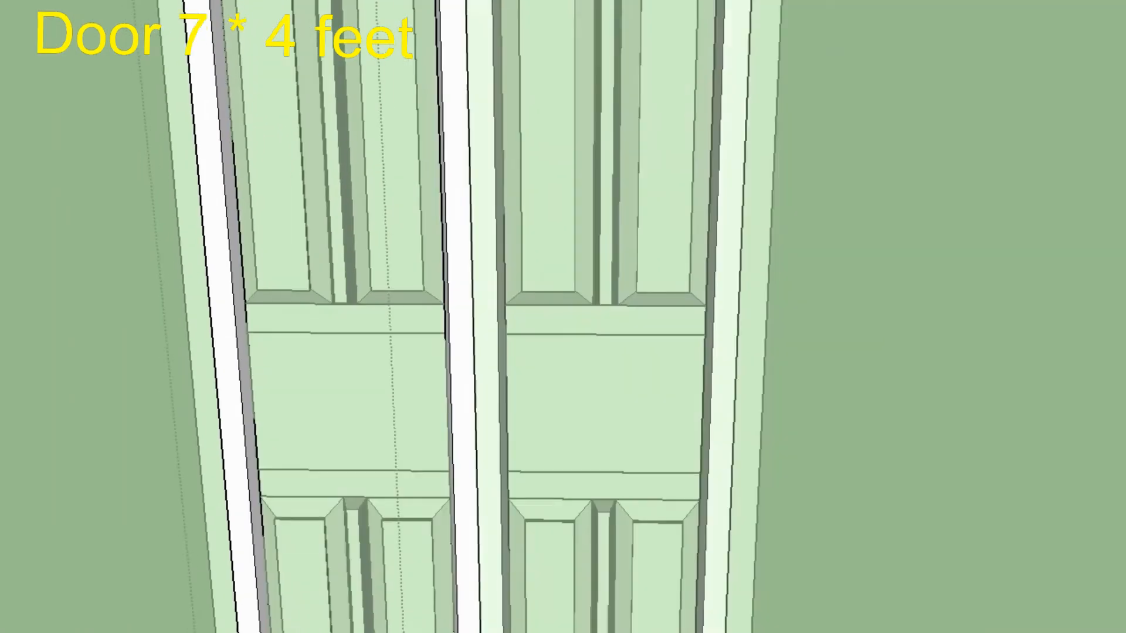
click(283, 317)
click(284, 317)
scroll(283, 317, up, 2)
double_click(283, 317)
double_click(283, 317)
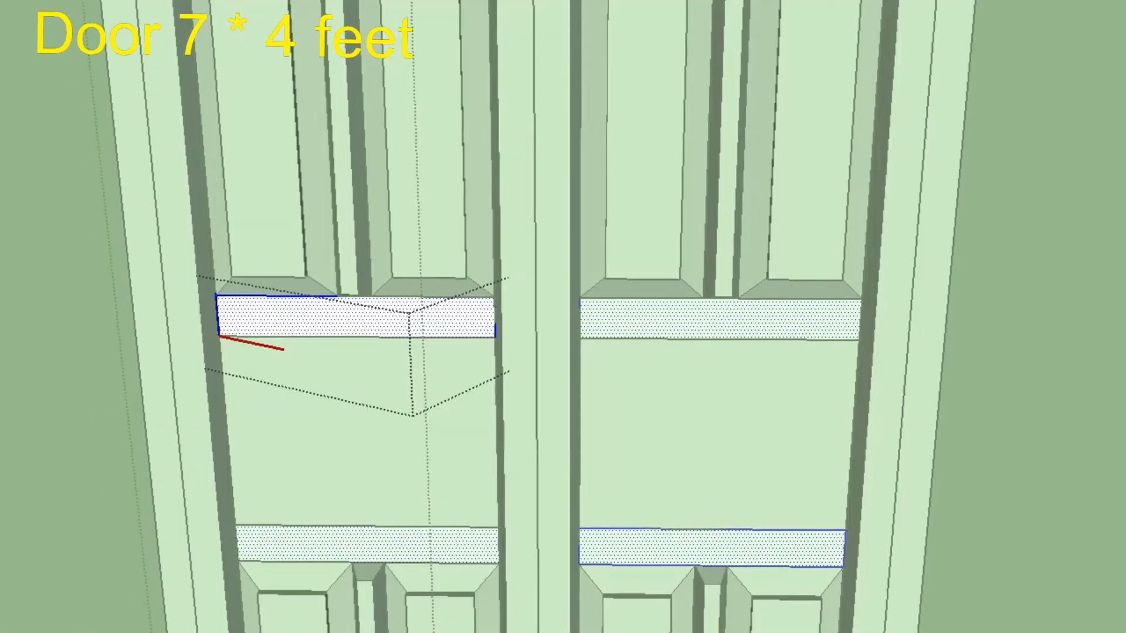
scroll(188, 313, up, 3)
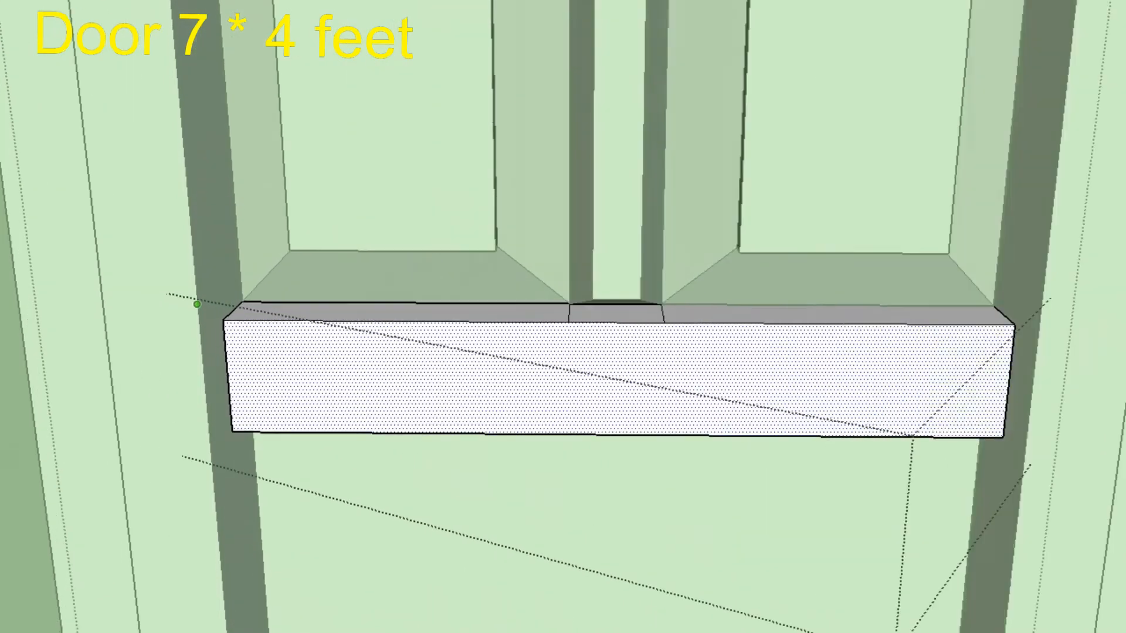
- Draw a bevel profile at the crosspiece's upper corner and run it around the front face with Follow Me
scroll(197, 304, up, 3)
scroll(260, 370, up, 1)
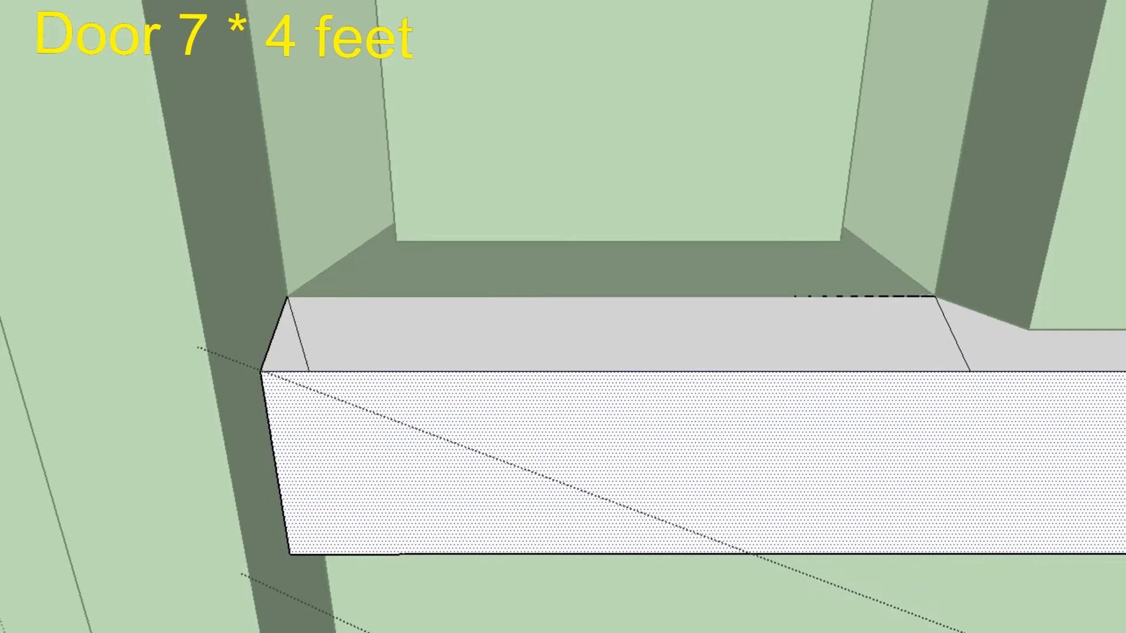
scroll(260, 371, down, 3)
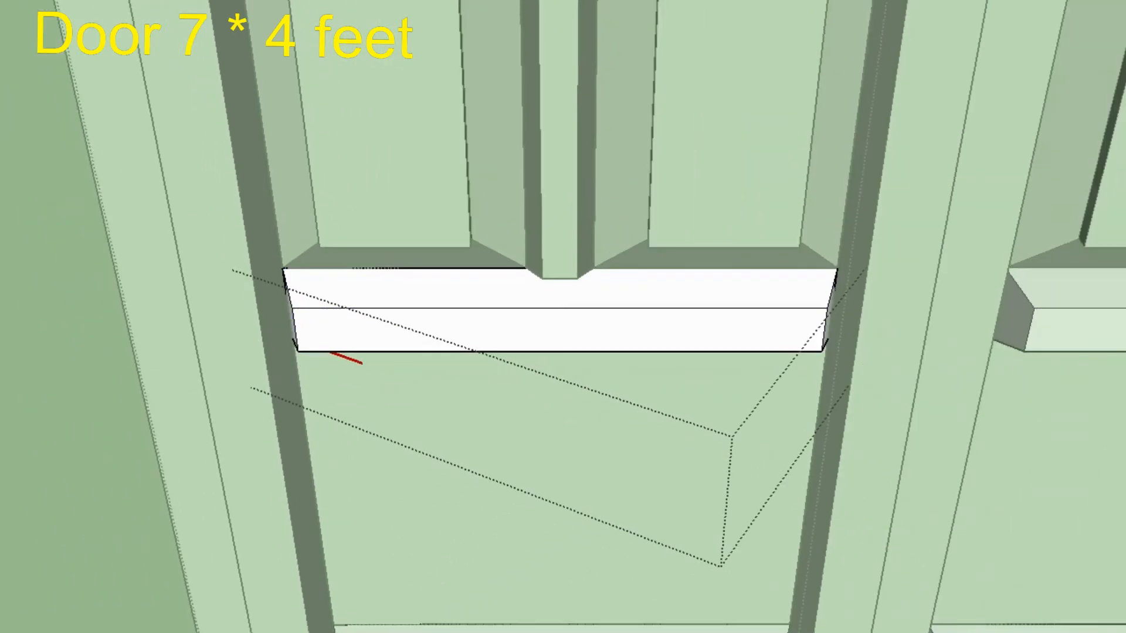
middle_drag(260, 371, 264, 235)
scroll(347, 237, up, 3)
scroll(352, 440, down, 3)
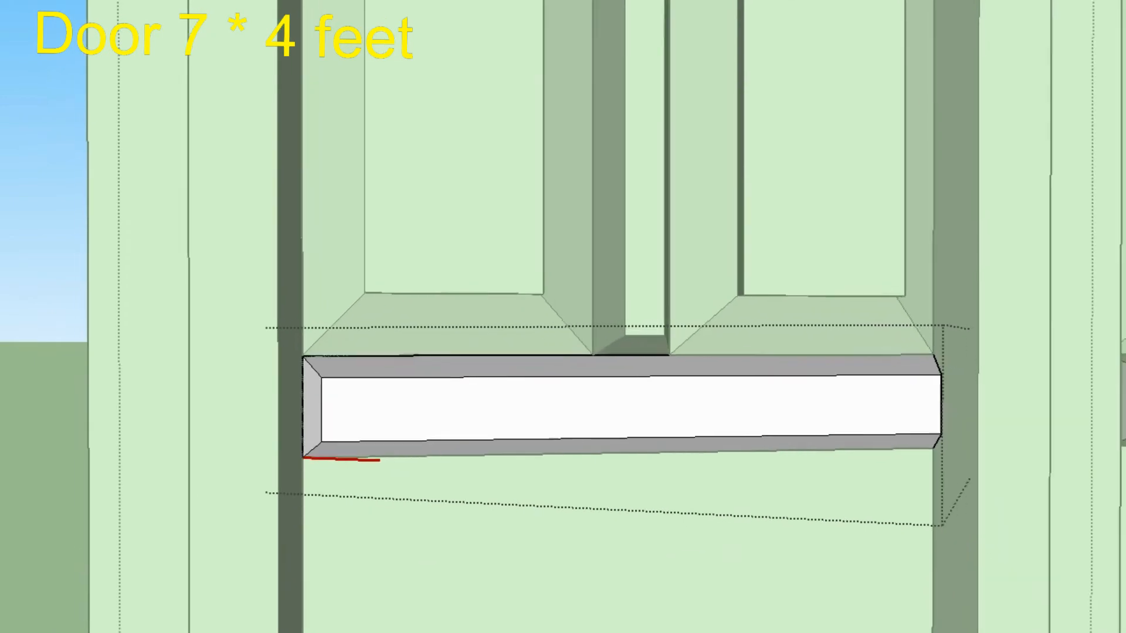
scroll(288, 325, down, 2)
scroll(288, 326, up, 2)
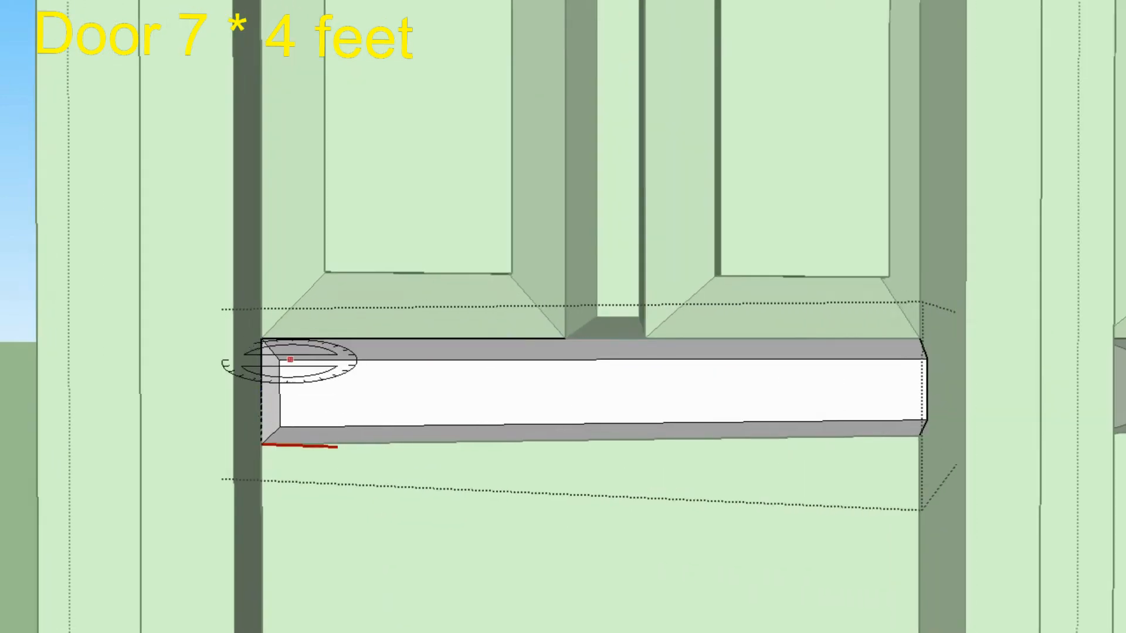
- Extend the crosspiece's left end to the frame's bevel with a rotated rectangle, closing the corners above and below it with lines
click(279, 427)
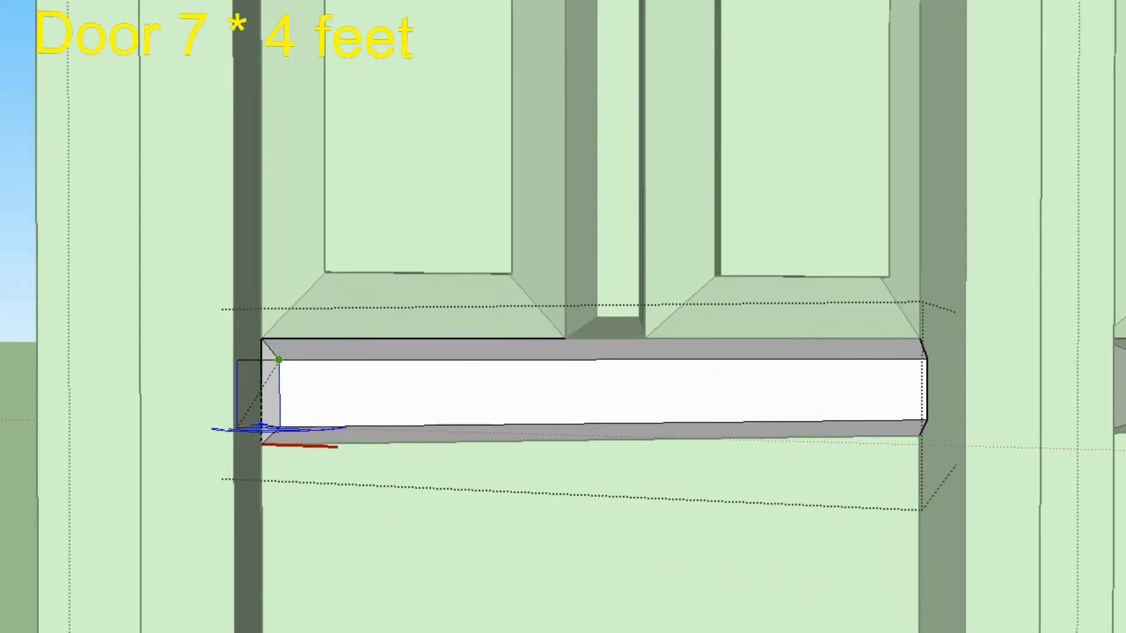
scroll(240, 446, up, 3)
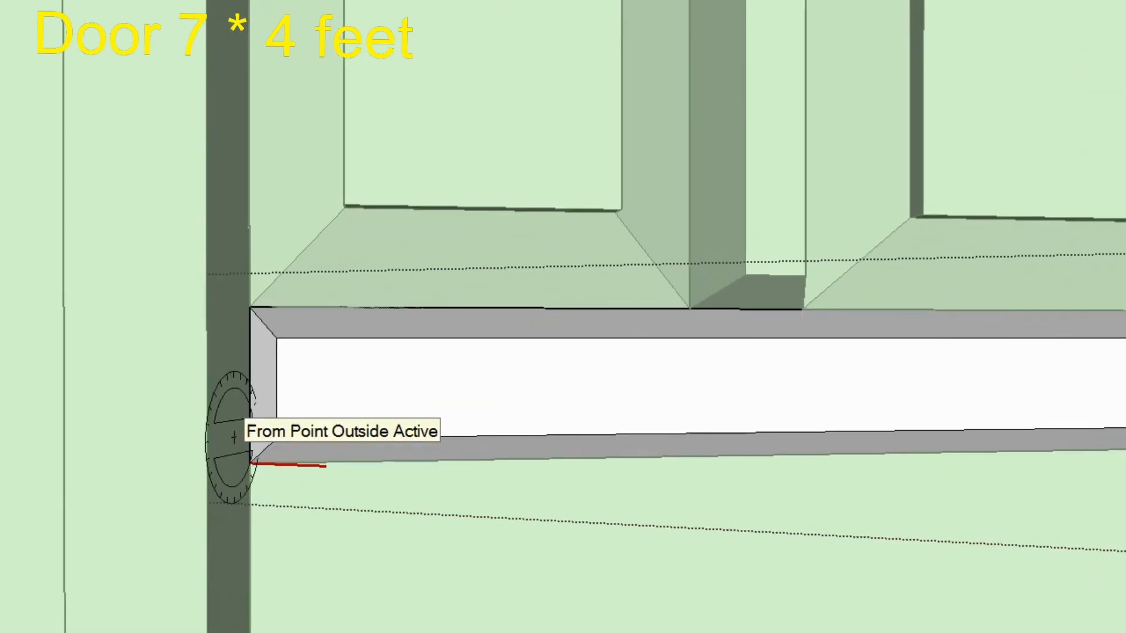
scroll(233, 437, up, 1)
click(253, 450)
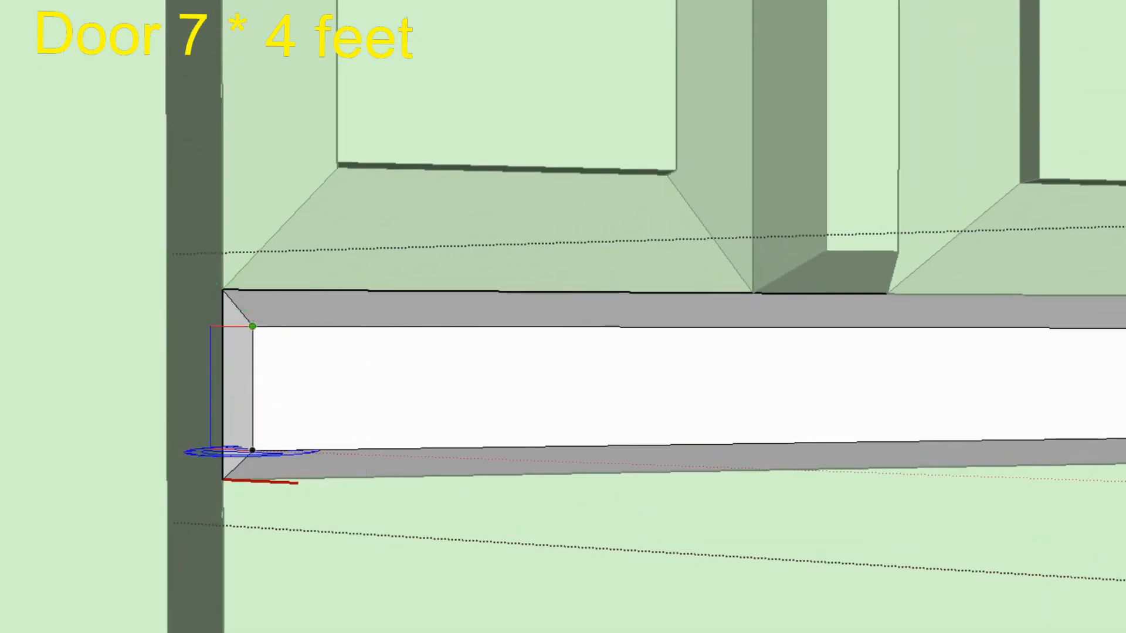
click(167, 481)
key(l)
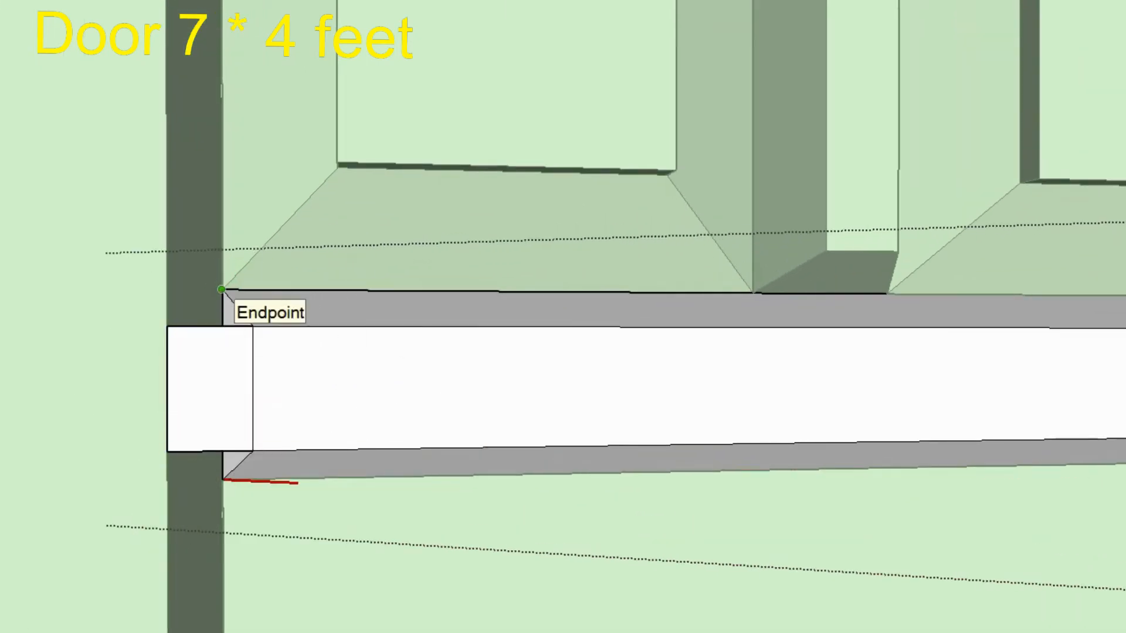
click(223, 290)
click(167, 326)
click(223, 480)
click(167, 452)
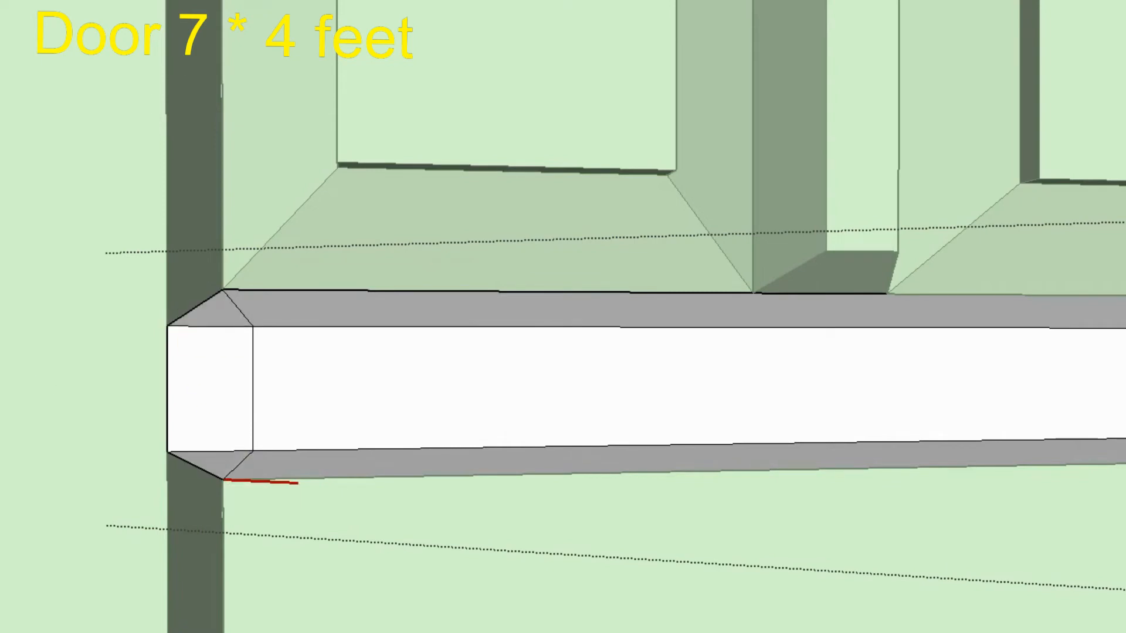
- Extend the crosspiece's right end to the frame's bevel with a rotated rectangle and corner lines, and close the component
scroll(12, 254, down, 3)
scroll(1011, 298, up, 3)
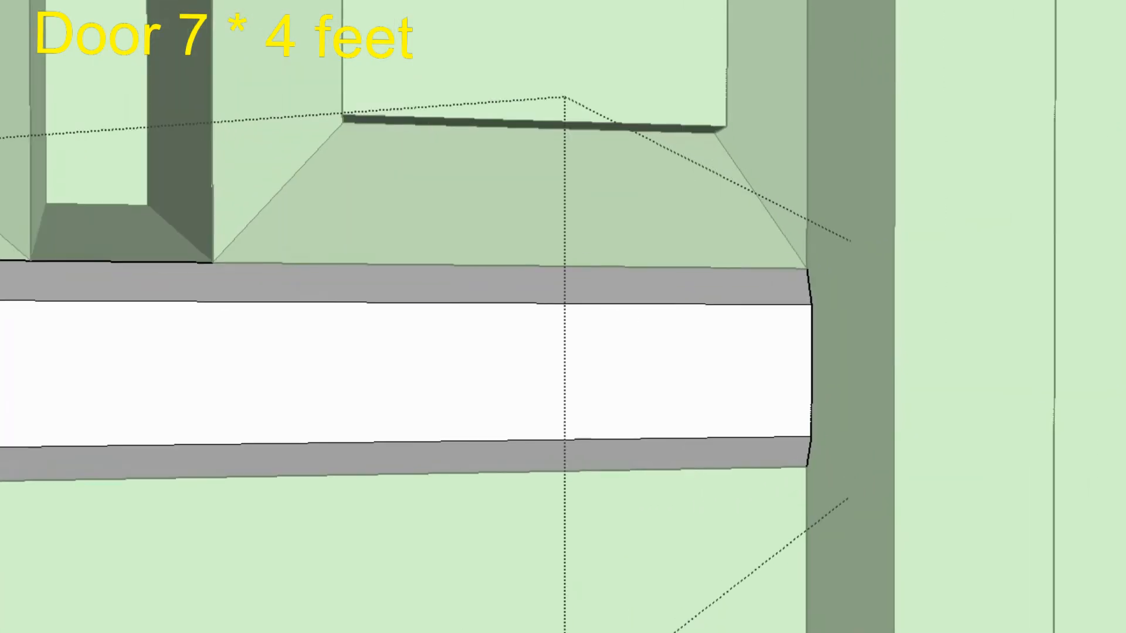
click(811, 304)
click(812, 436)
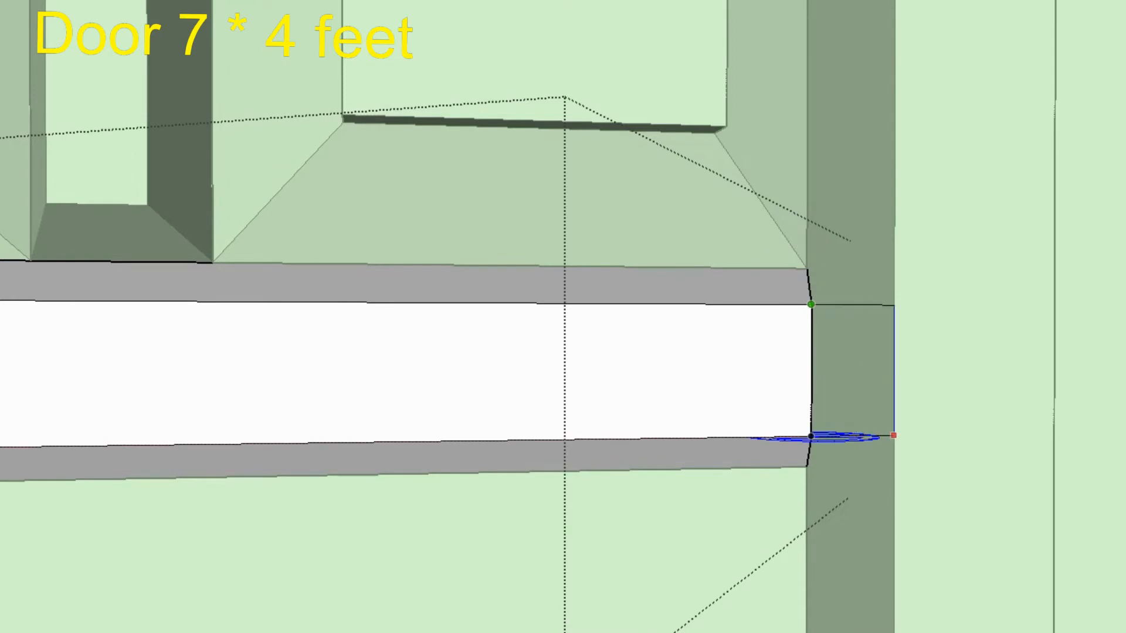
click(895, 435)
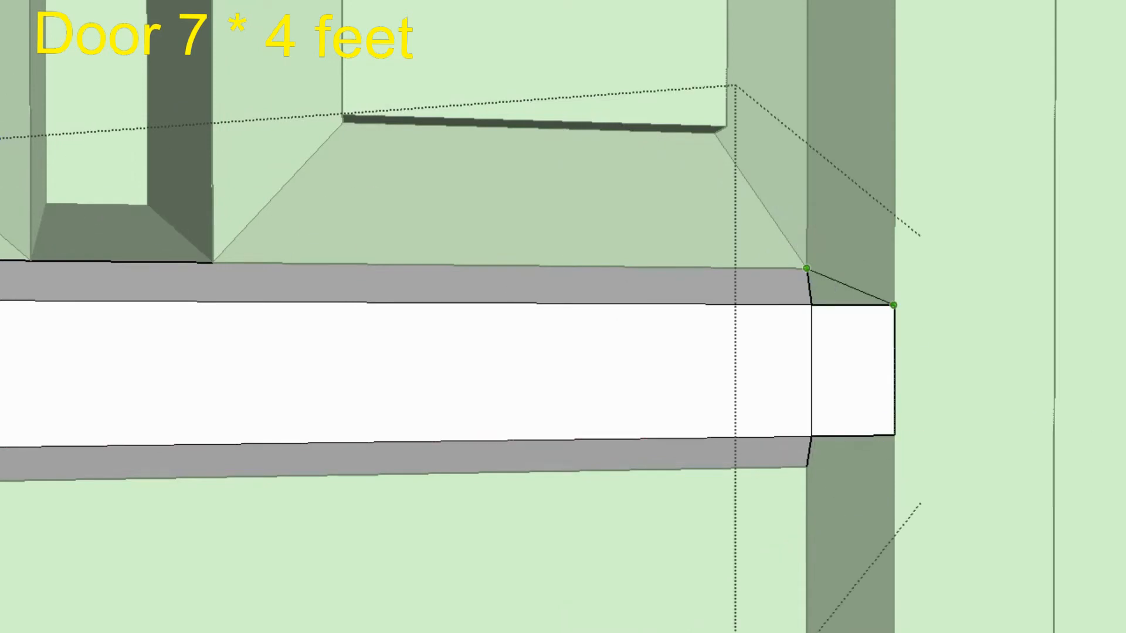
click(894, 305)
click(893, 435)
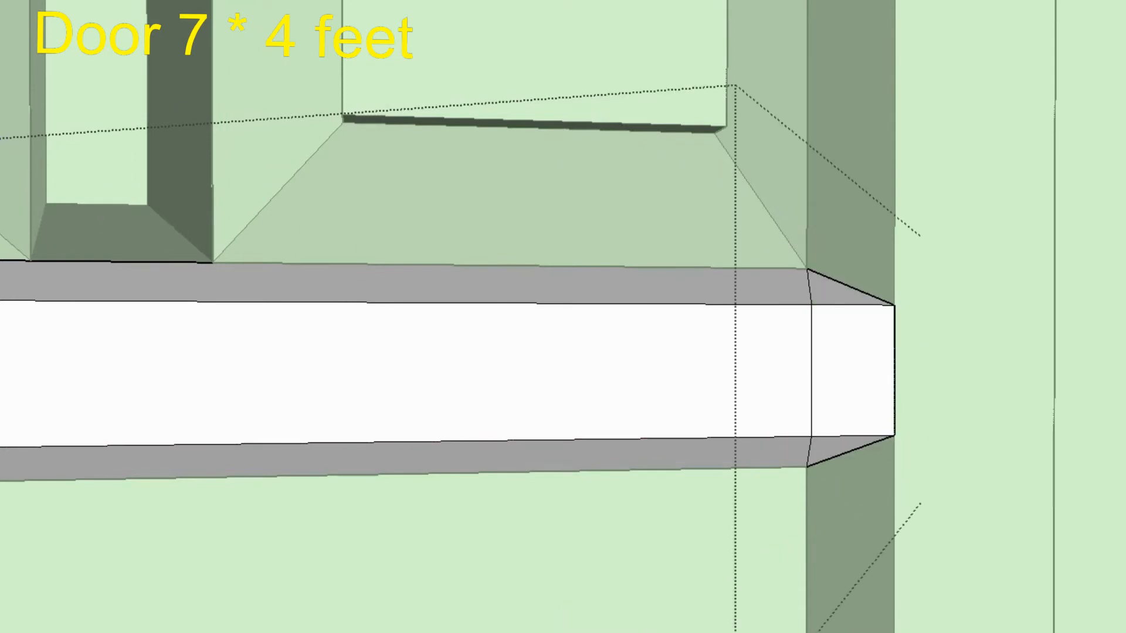
scroll(809, 379, down, 5)
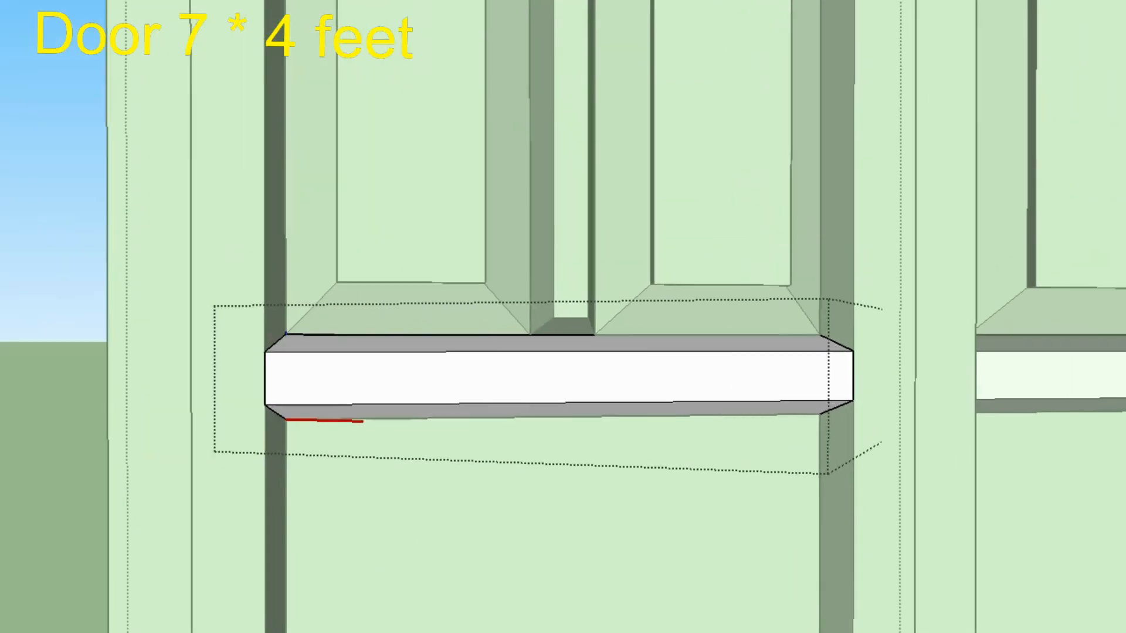
click(582, 264)
- Open the upper vertical bar and extend its lower end over the crosspiece's bevel with a rotated rectangle and corner lines
double_click(582, 264)
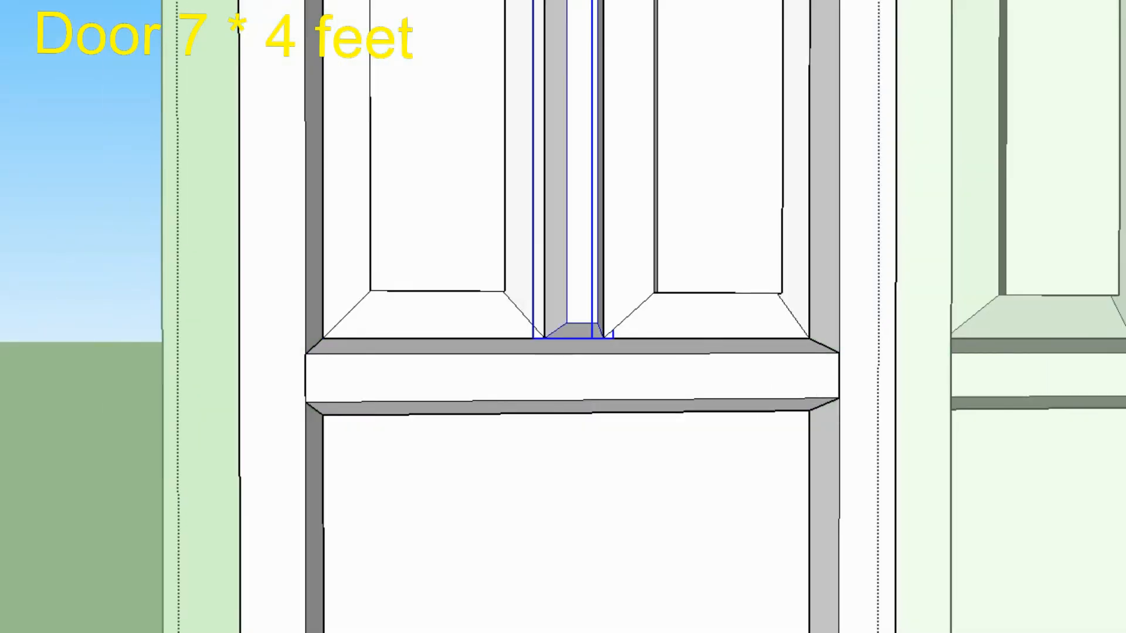
click(582, 264)
scroll(578, 289, up, 5)
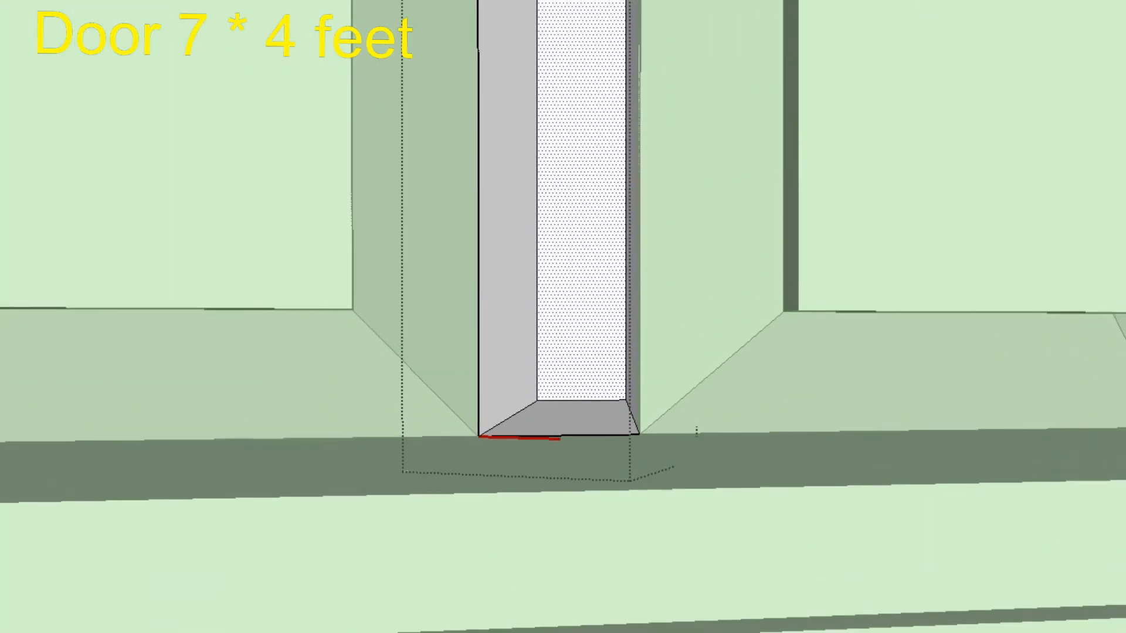
key(q)
click(537, 401)
click(626, 400)
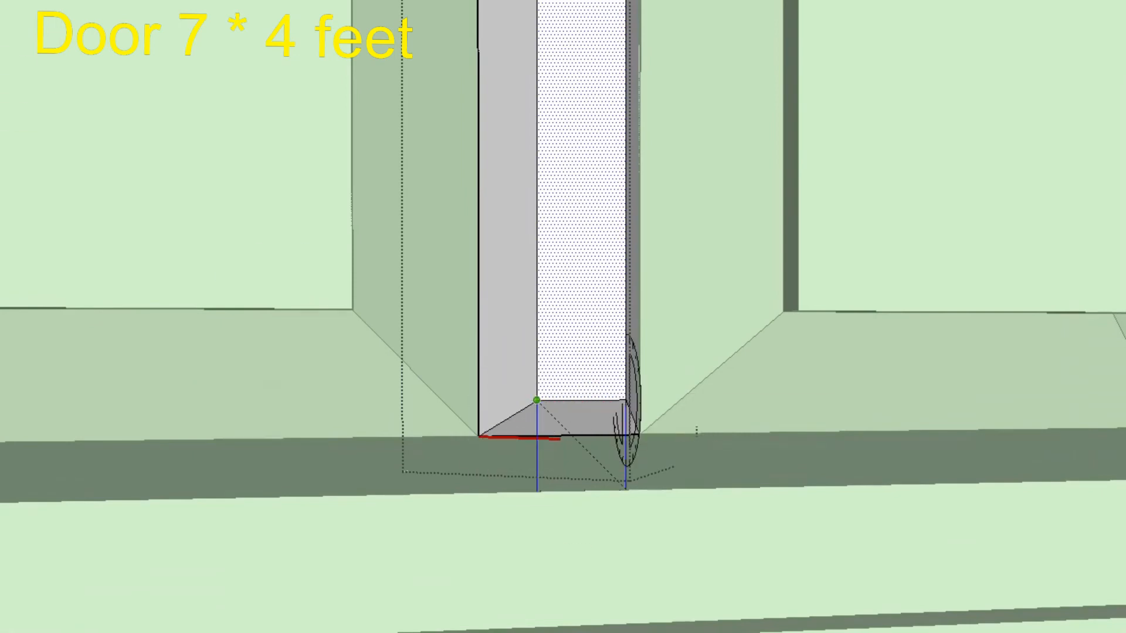
click(627, 490)
click(478, 437)
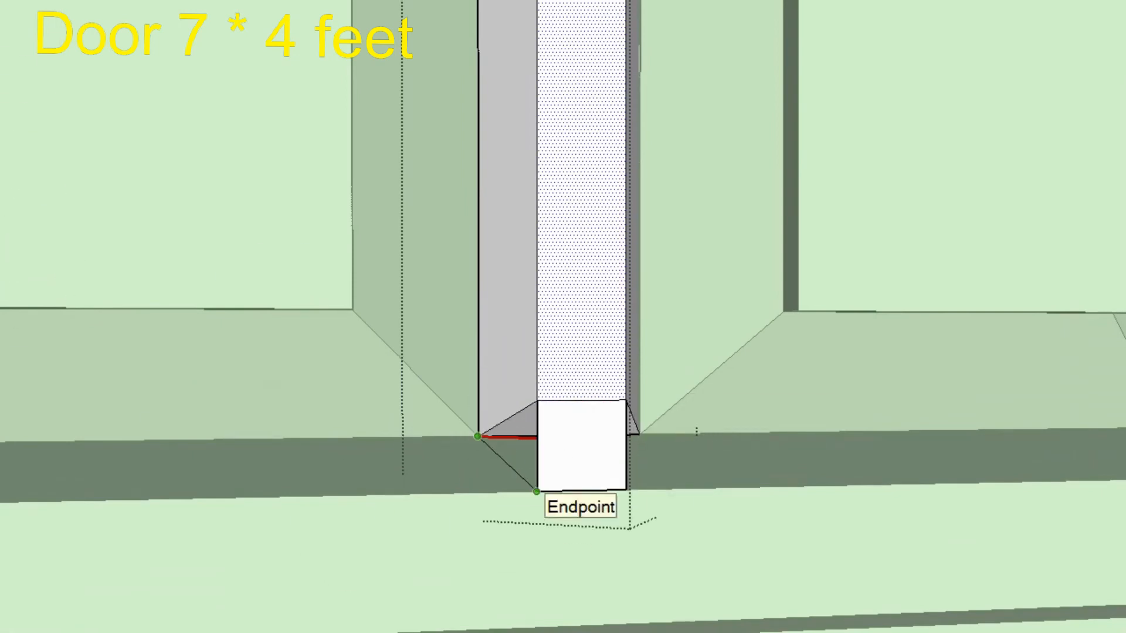
click(538, 490)
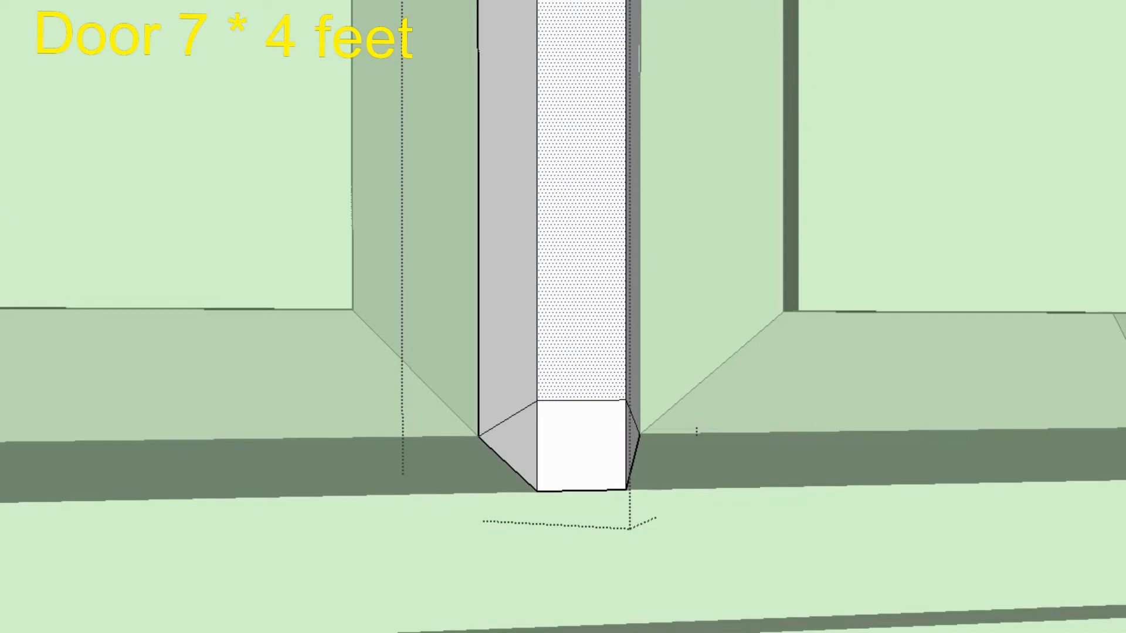
click(639, 434)
scroll(639, 434, down, 8)
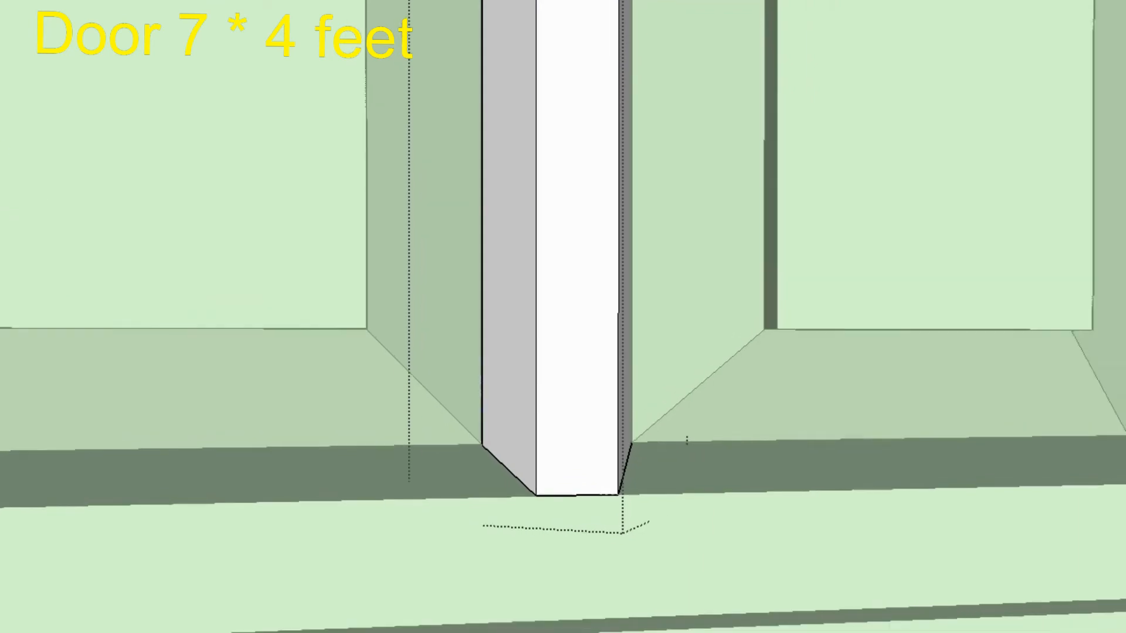
- Extend the upper vertical bar's upper end over the frame's bevel with a rotated rectangle and corner lines, and close the component
scroll(610, 118, up, 3)
scroll(422, 181, up, 4)
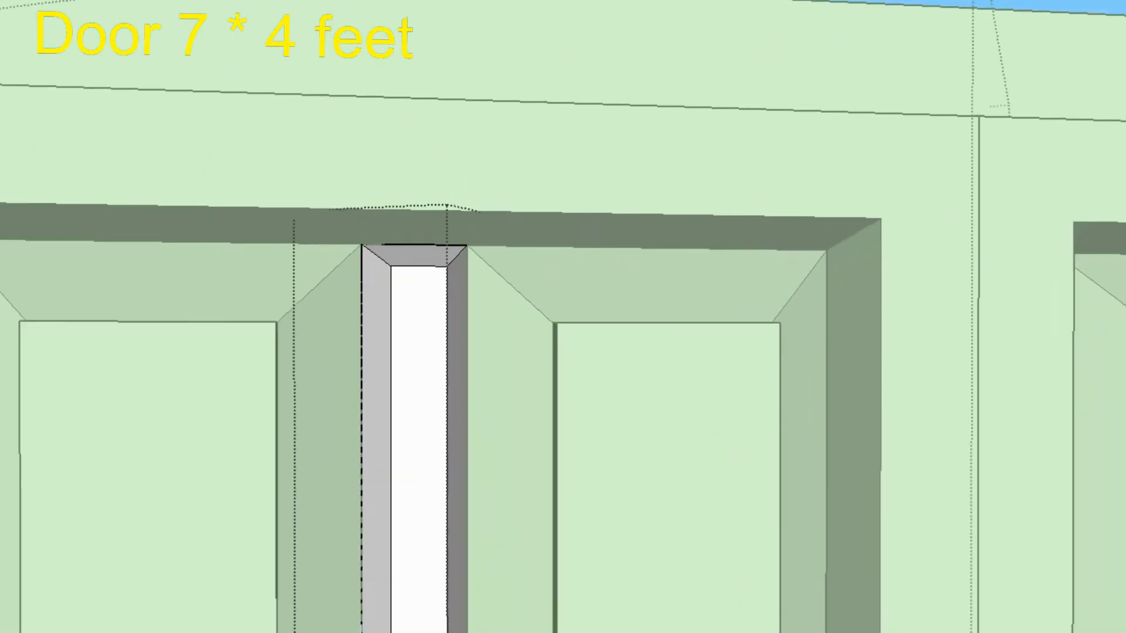
click(372, 276)
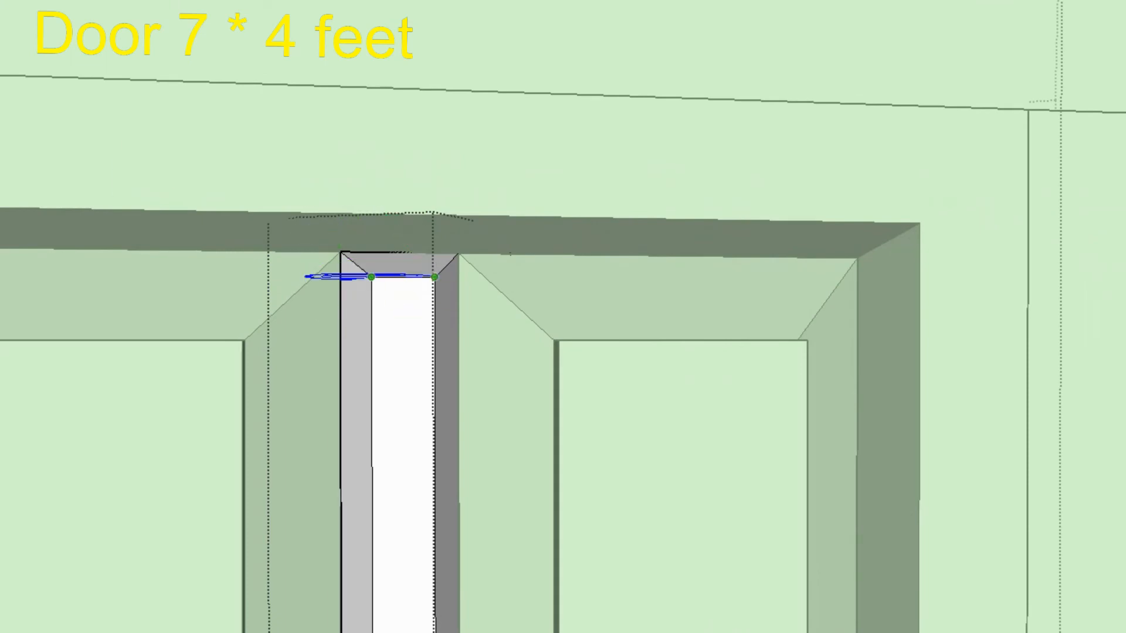
click(435, 215)
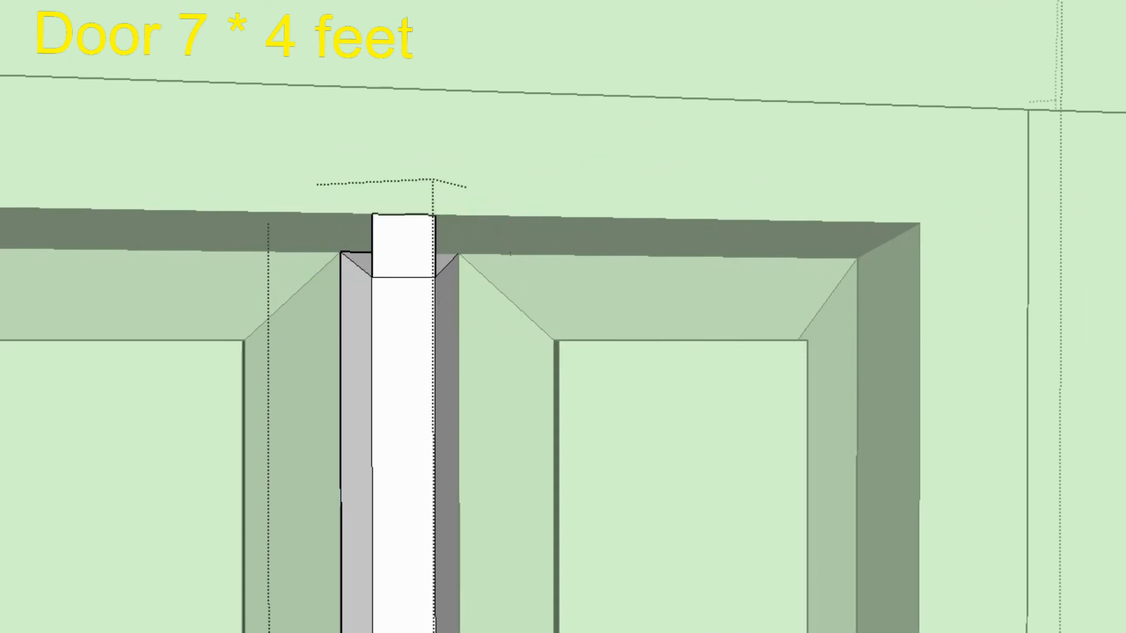
scroll(390, 217, up, 2)
key(l)
scroll(352, 212, up, 2)
click(373, 210)
click(299, 298)
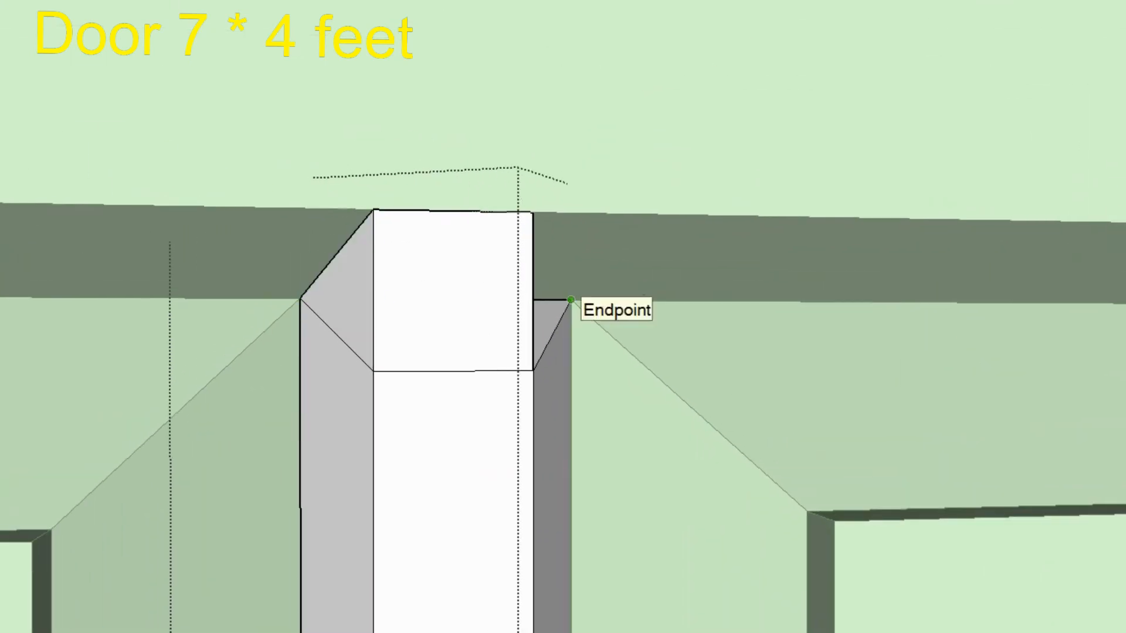
click(570, 300)
click(533, 213)
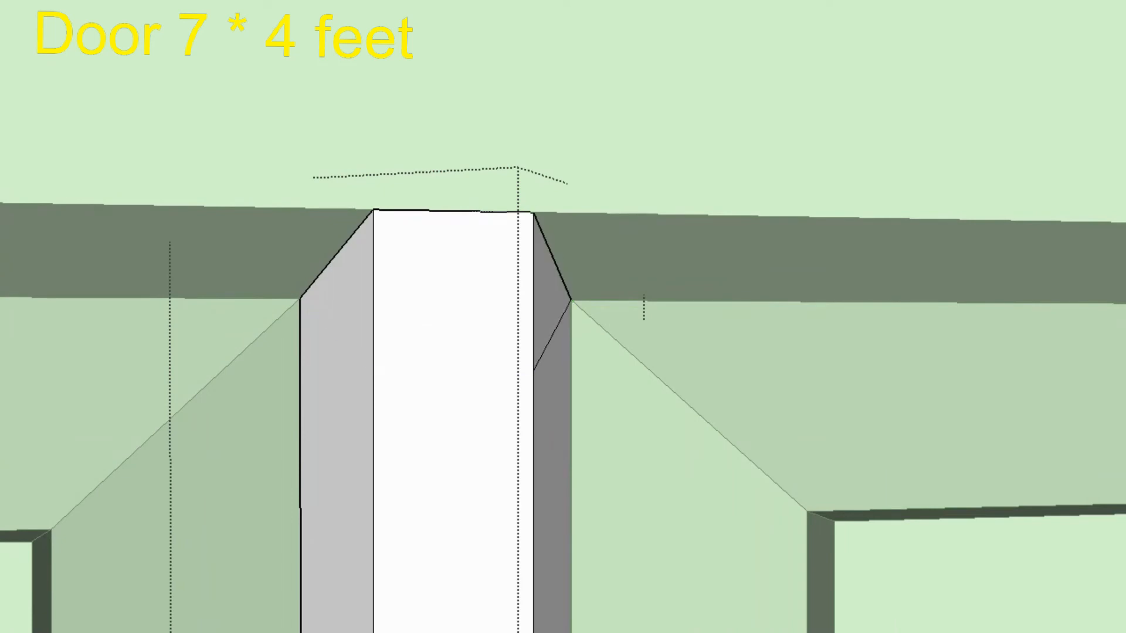
scroll(504, 191, down, 8)
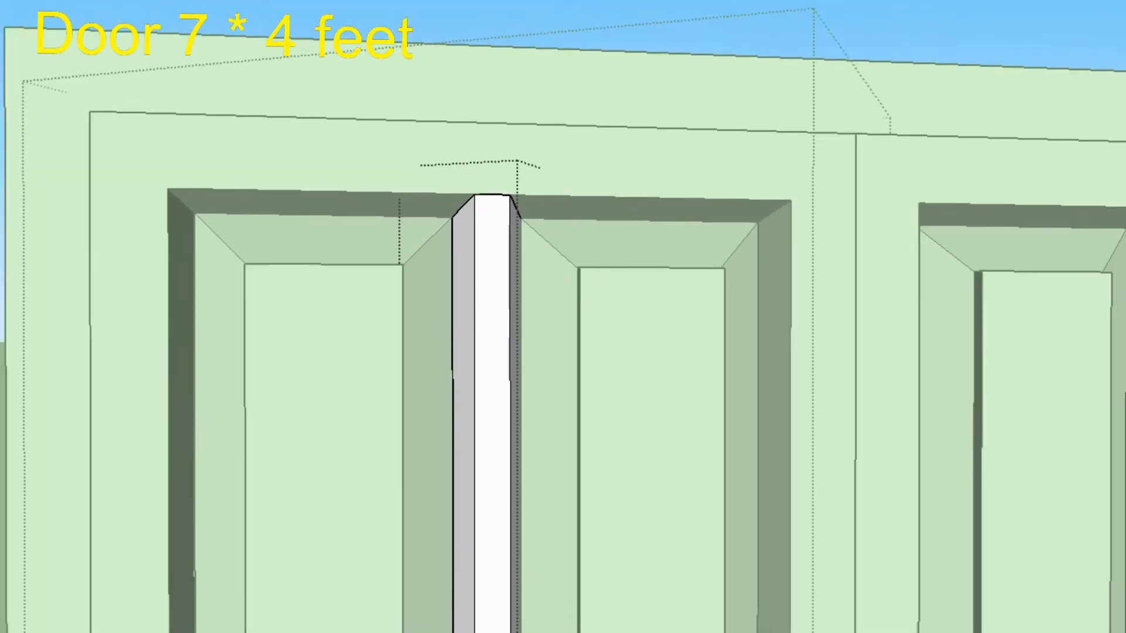
scroll(411, 176, down, 8)
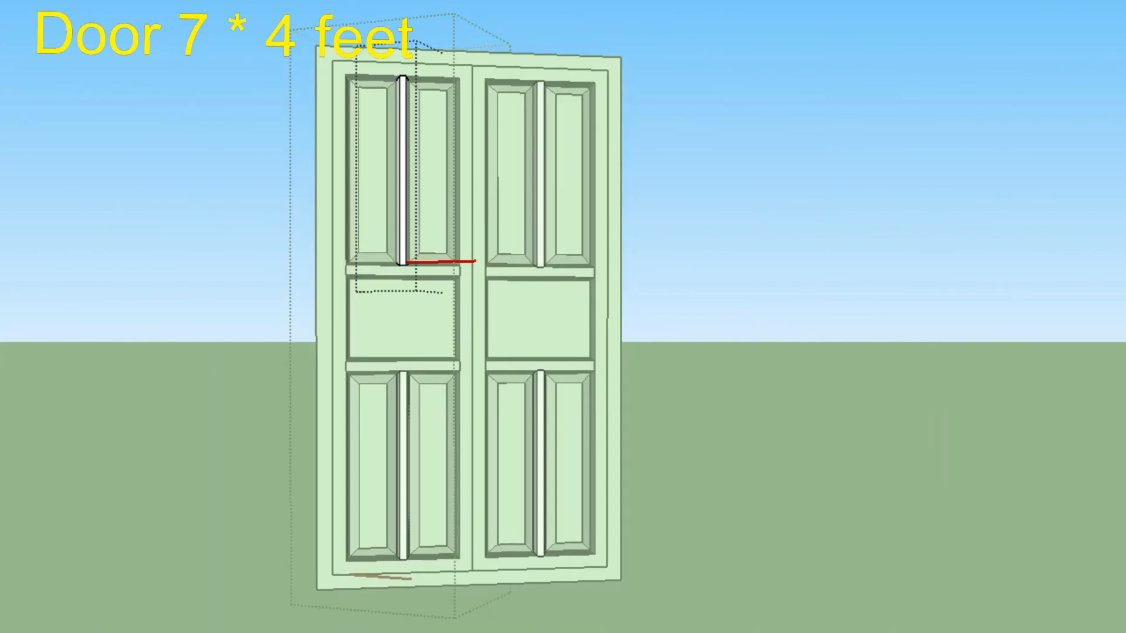
middle_drag(446, 431, 411, 444)
scroll(410, 443, up, 3)
scroll(414, 441, down, 2)
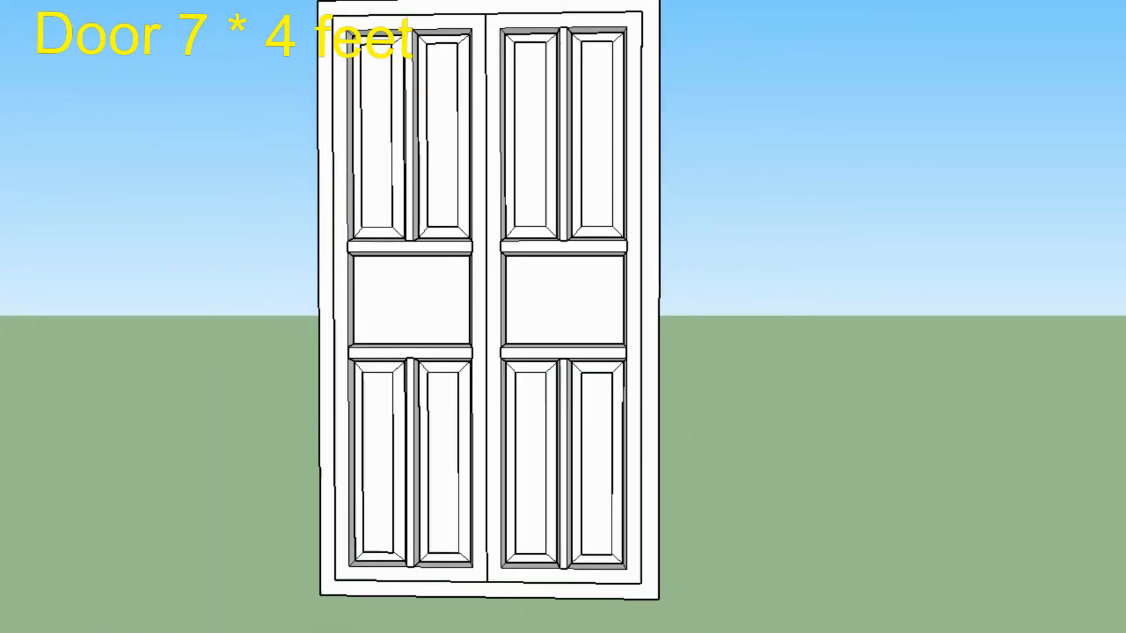
- Open the outer door frame, pull its front face forward until level with the leaves' front faces, and close the component
scroll(522, 352, down, 2)
scroll(352, 41, up, 5)
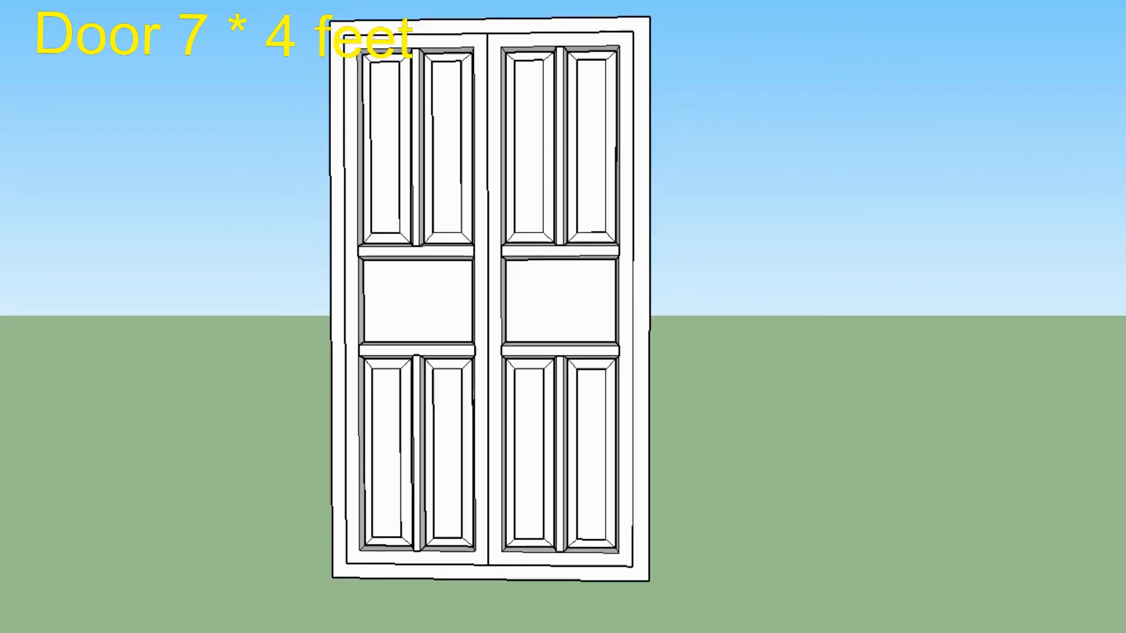
scroll(352, 41, down, 1)
middle_drag(487, 294, 592, 381)
scroll(586, 317, down, 1)
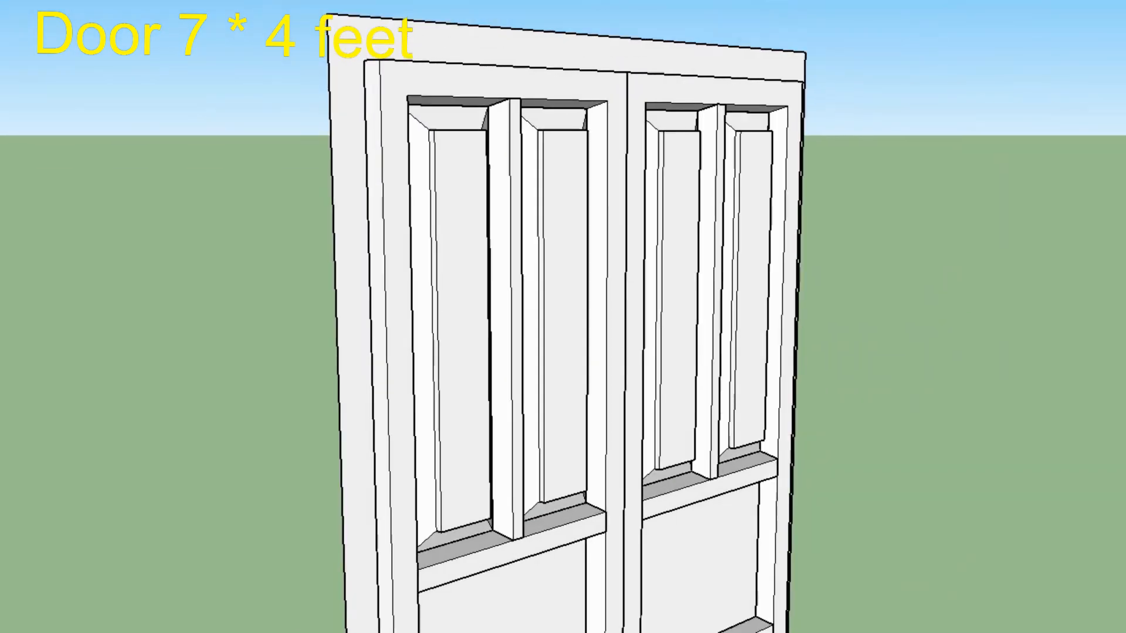
scroll(592, 24, up, 2)
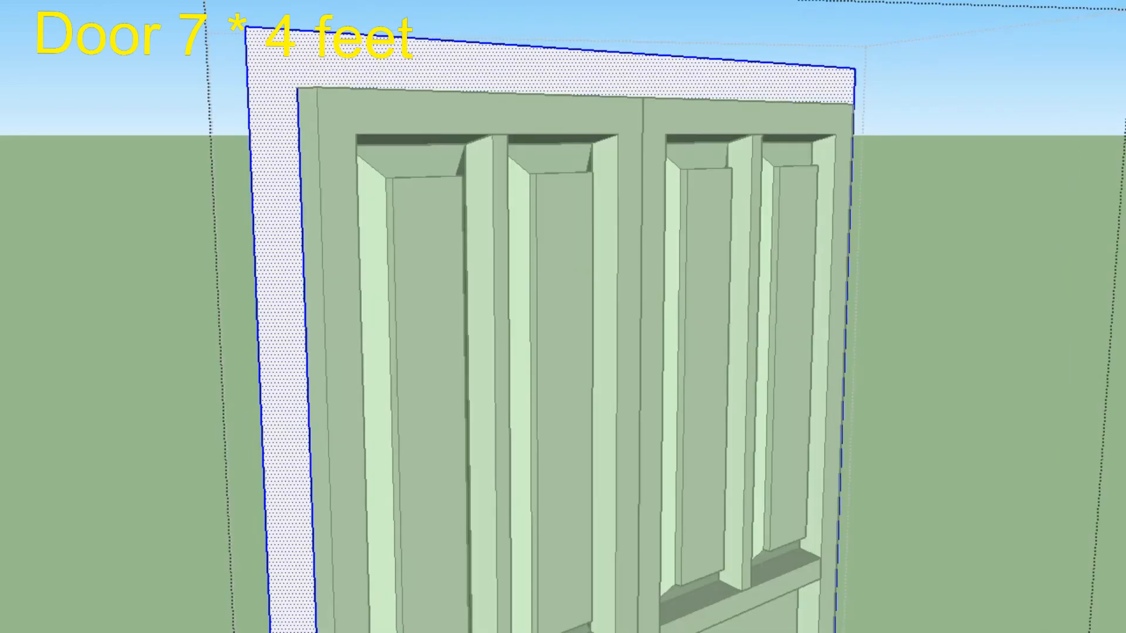
click(286, 303)
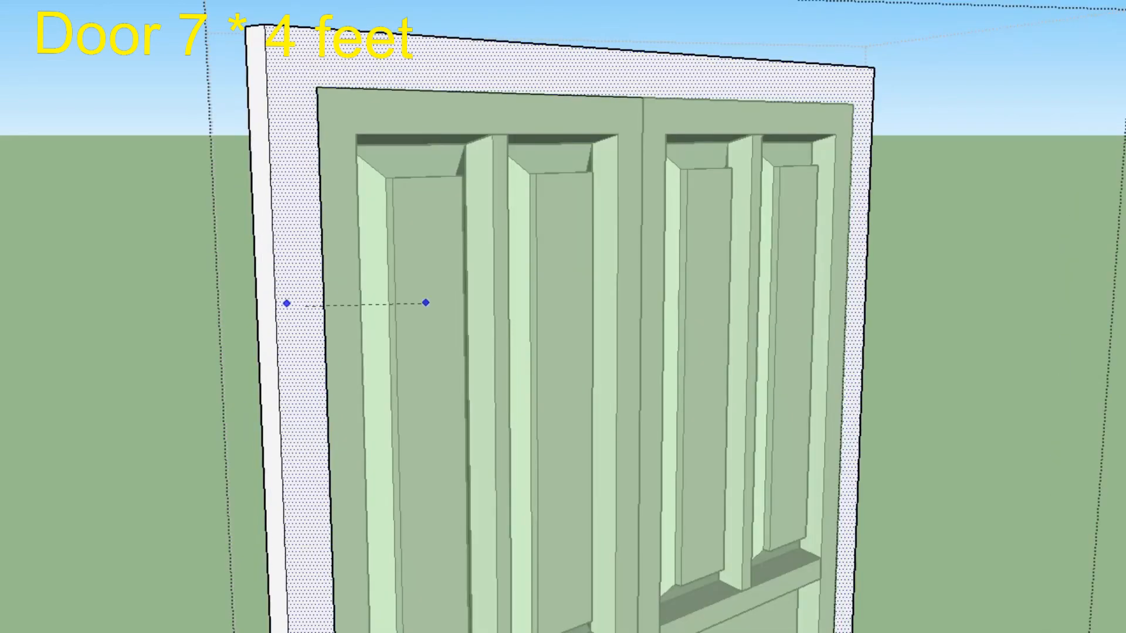
click(441, 296)
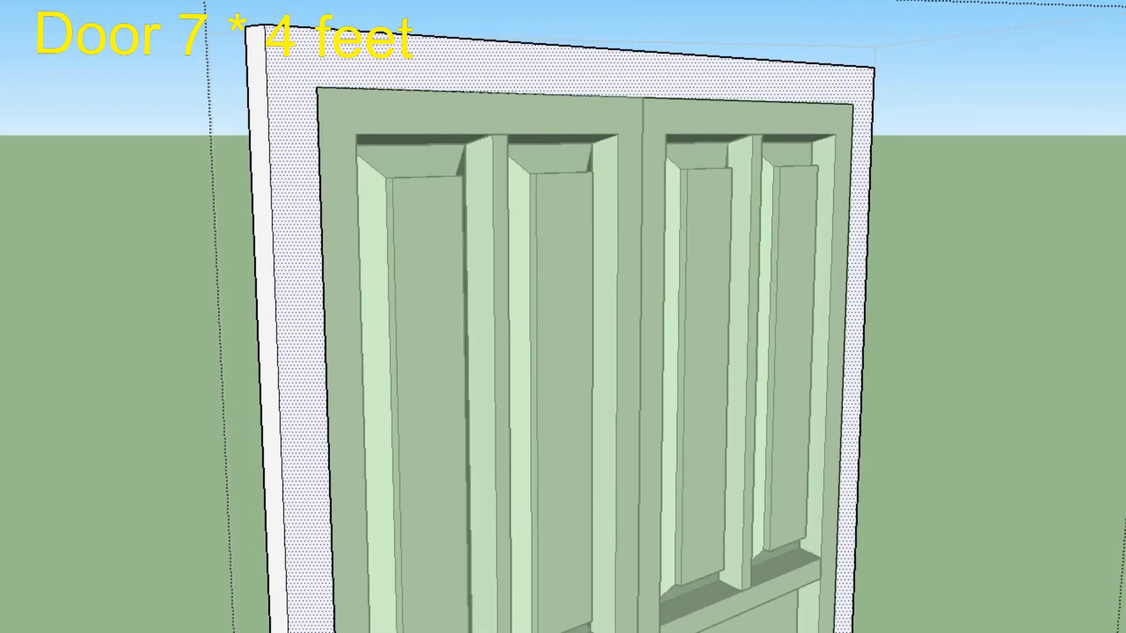
middle_drag(563, 317, 528, 399)
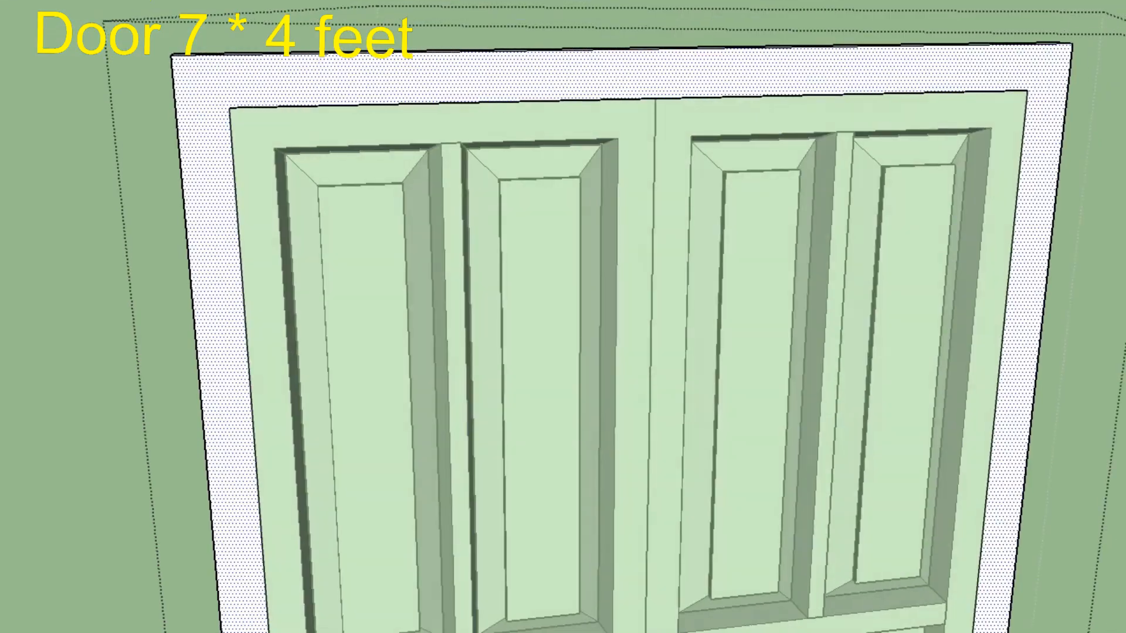
scroll(276, 322, down, 5)
middle_drag(458, 369, 446, 346)
scroll(467, 499, up, 4)
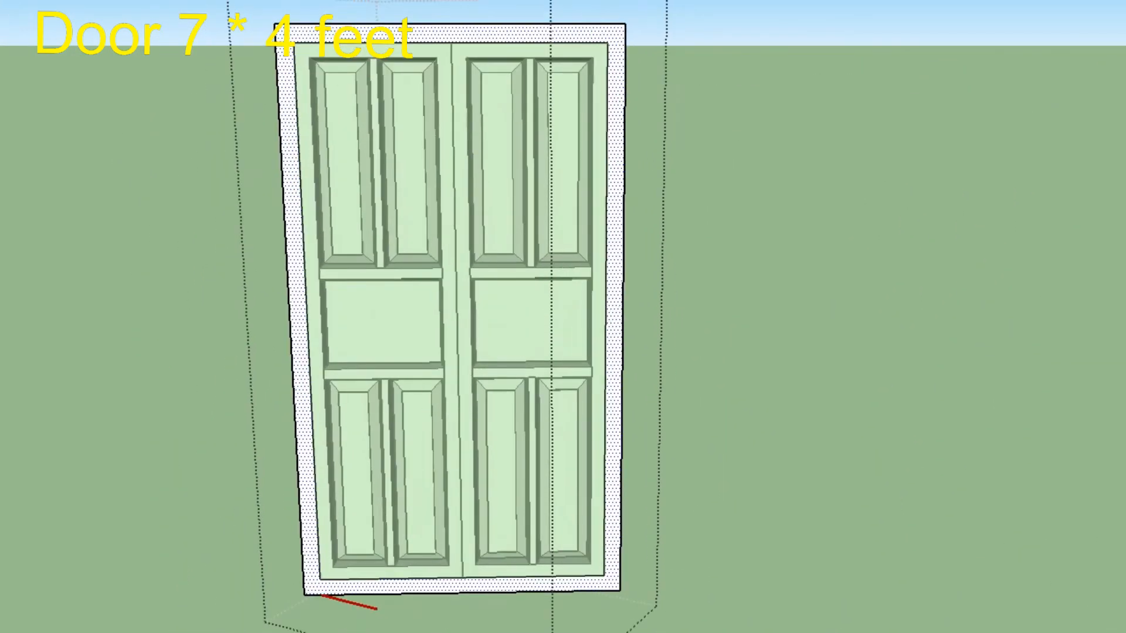
key(Escape)
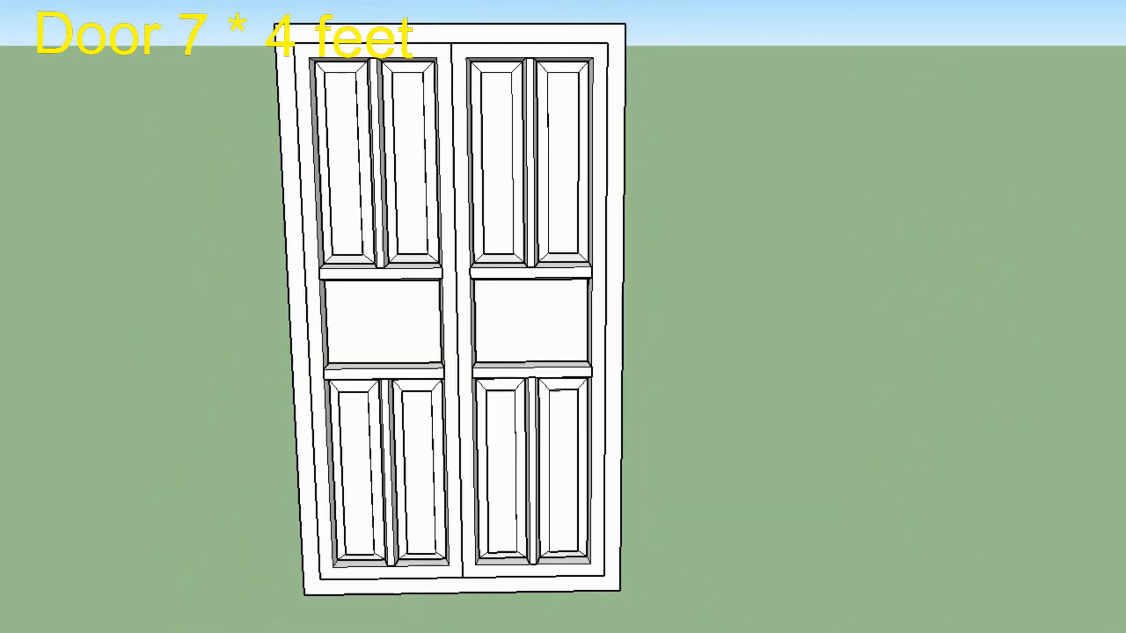
- Open the left leaf, draw a bevel profile at the middle pane's upper edge and sweep it around the whole pane
scroll(405, 319, up, 3)
double_click(405, 318)
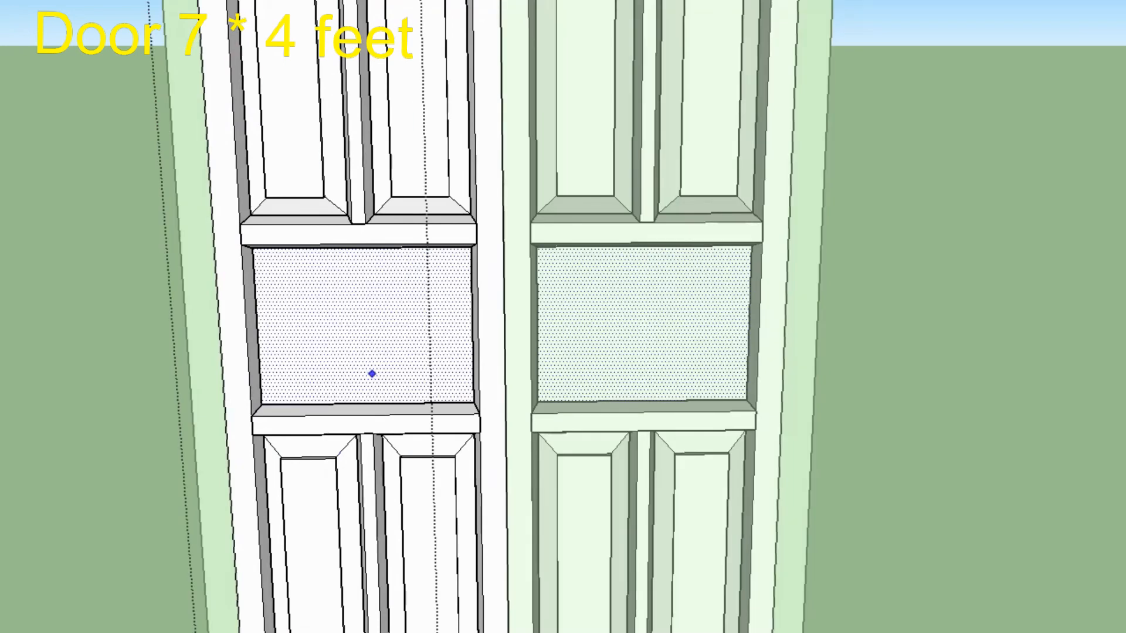
scroll(264, 216, up, 6)
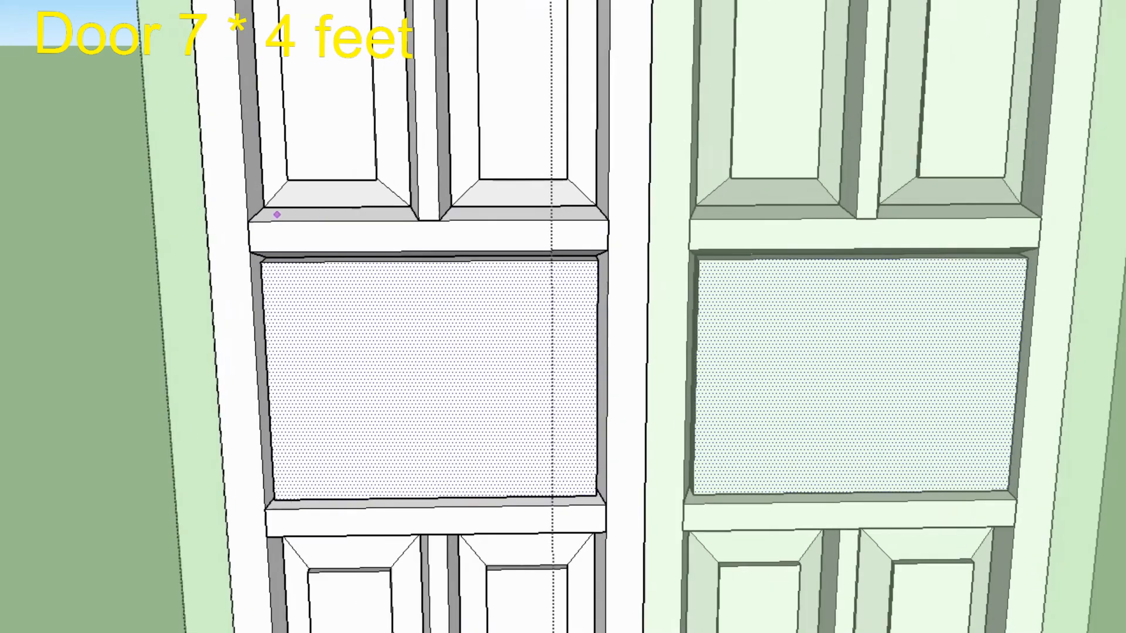
scroll(223, 319, up, 5)
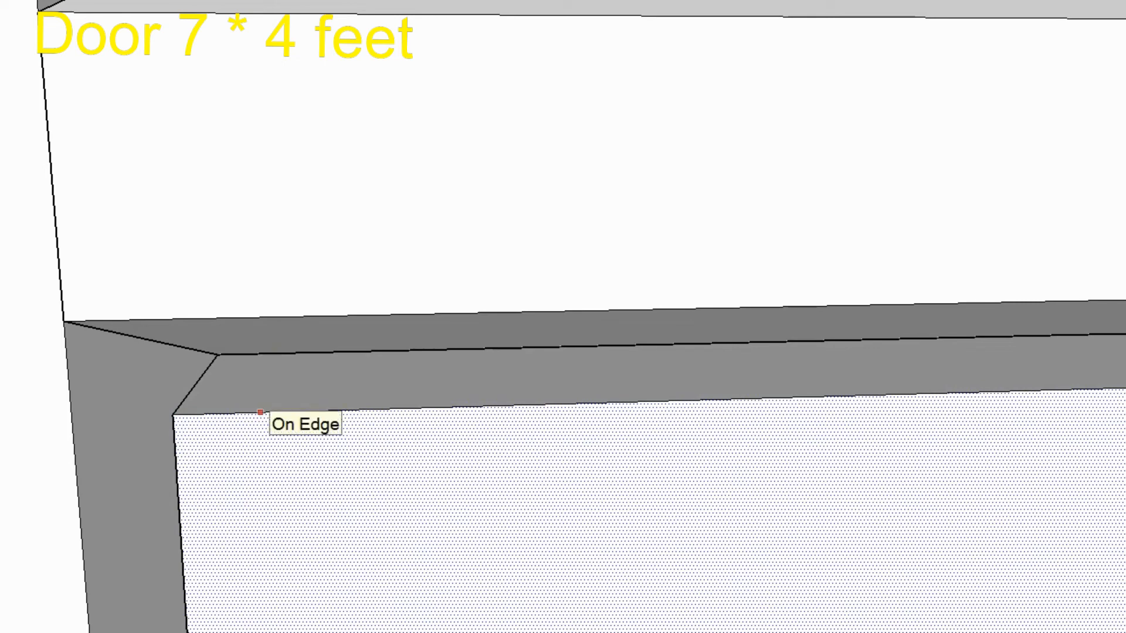
scroll(448, 406, down, 3)
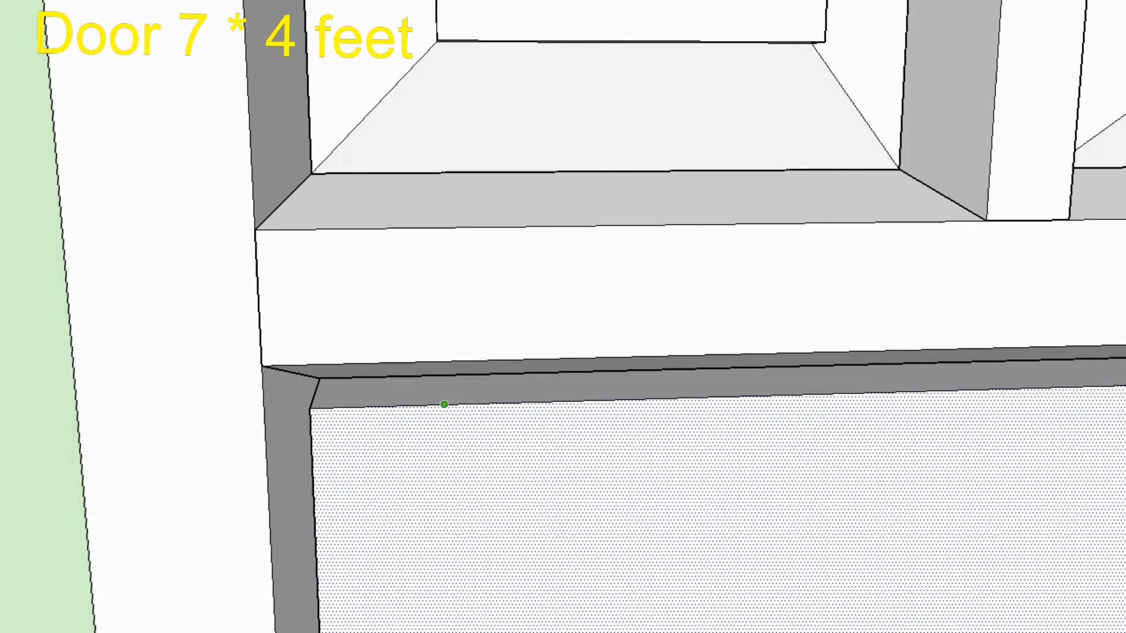
scroll(444, 404, up, 2)
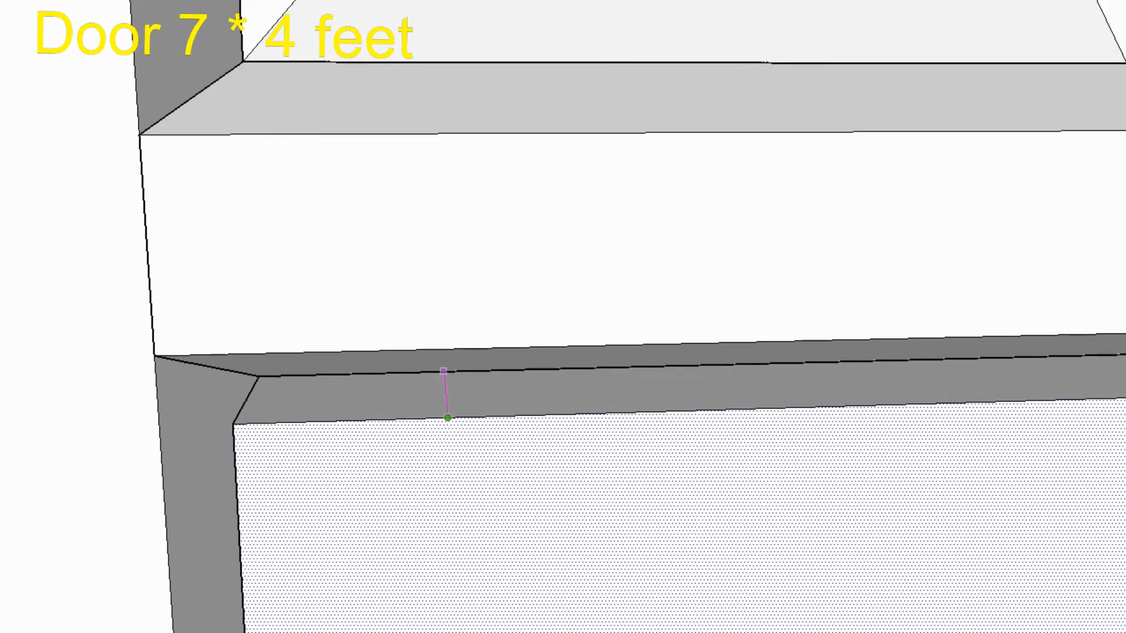
click(258, 377)
scroll(258, 376, down, 5)
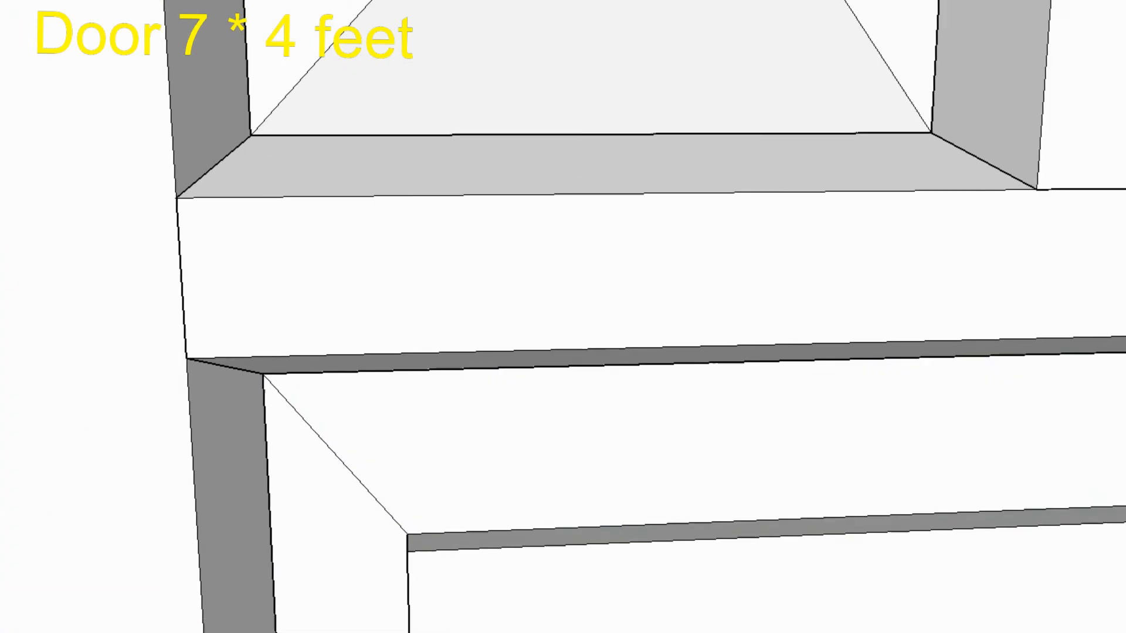